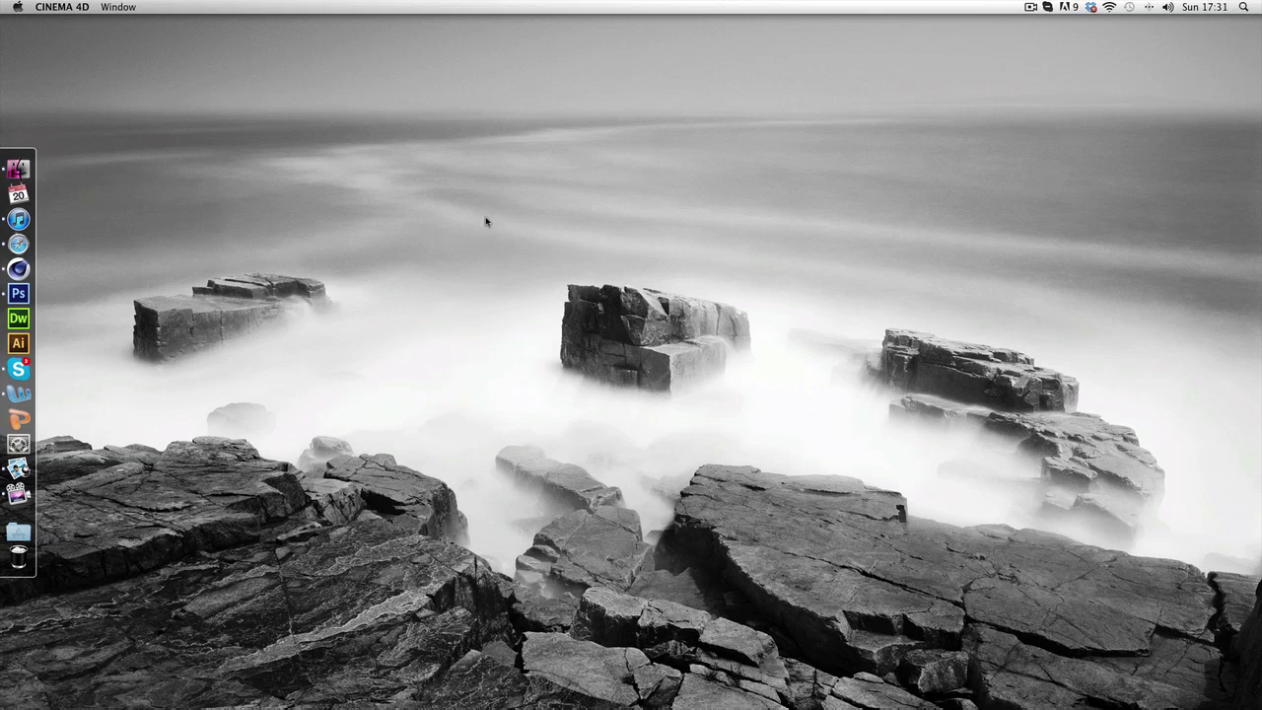
In the finished blob scene, raise the Random effector's Scale from 0.11 to 0.7.
click(19, 268)
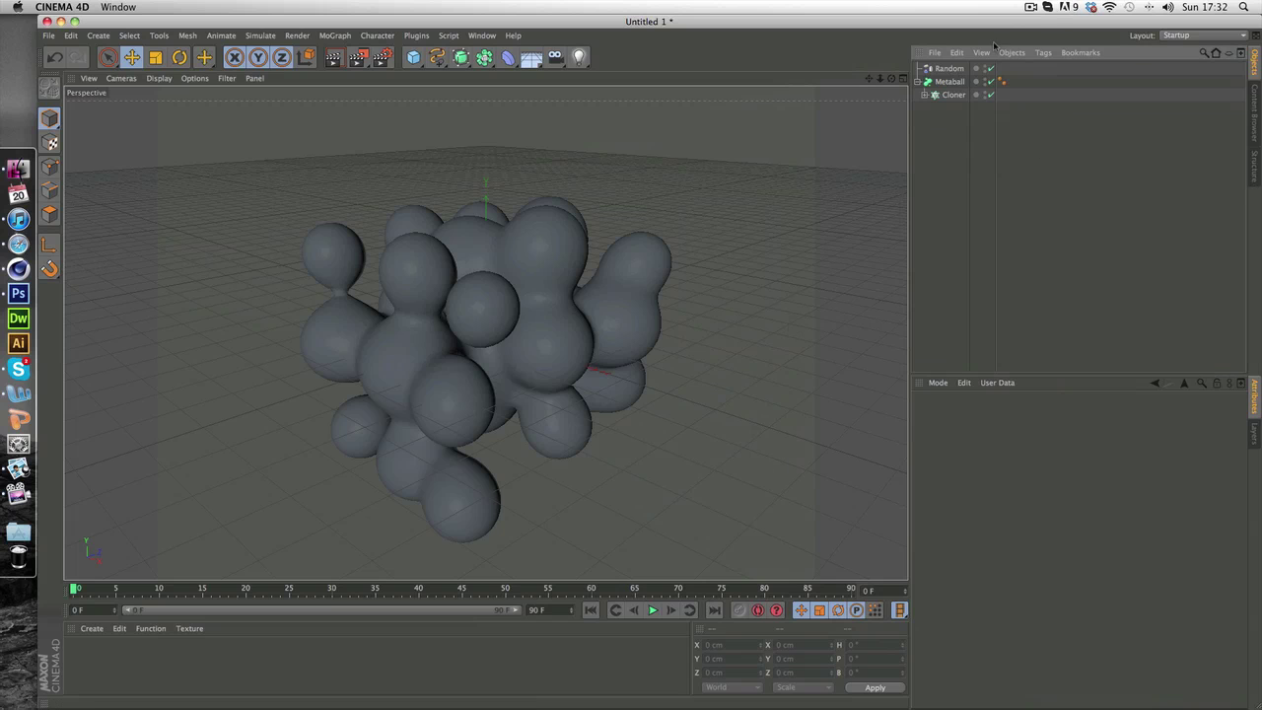
click(949, 68)
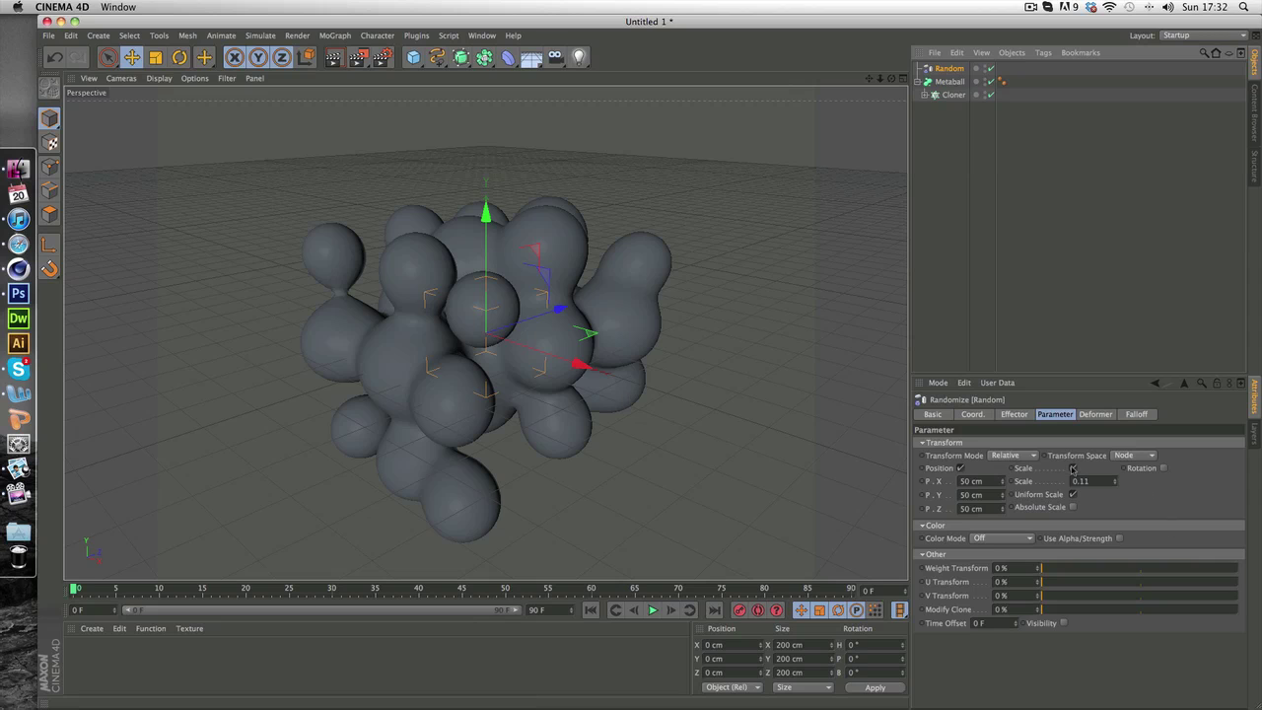
drag(1115, 482, 1084, 482)
Delete the Random, Metaball and Cloner objects to leave an empty scene.
click(1129, 133)
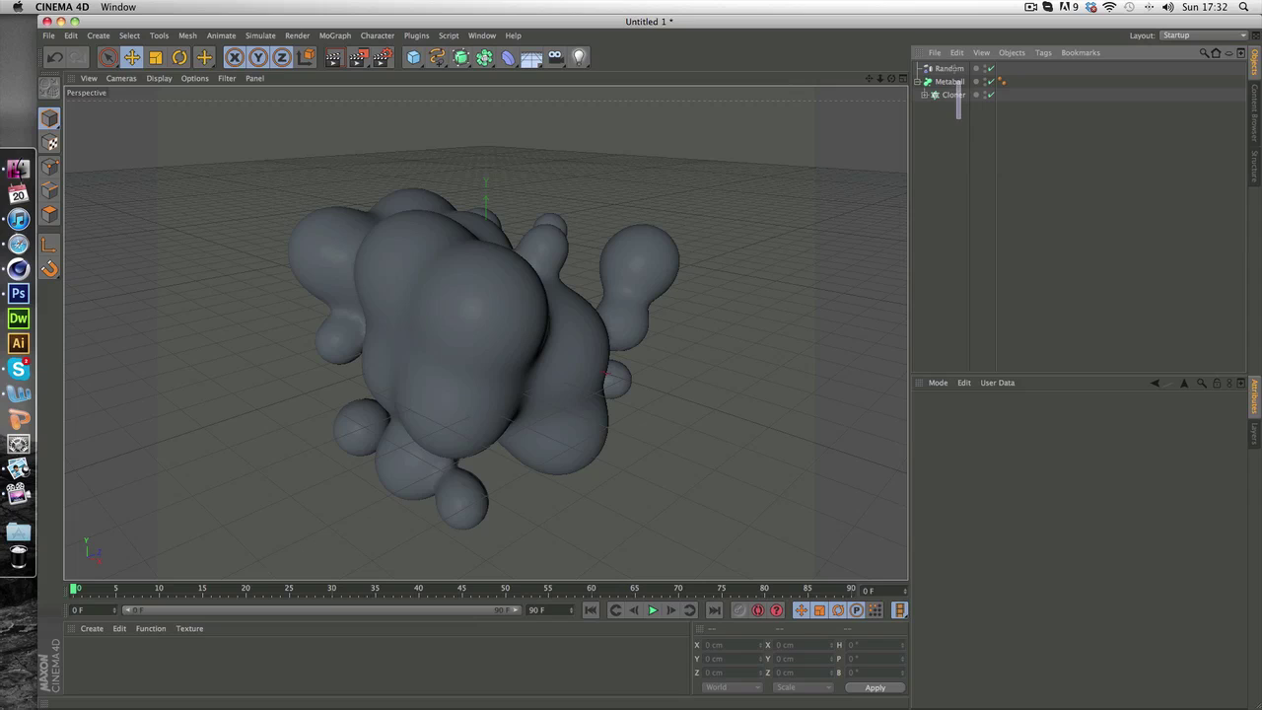
drag(957, 116, 955, 72)
key(Delete)
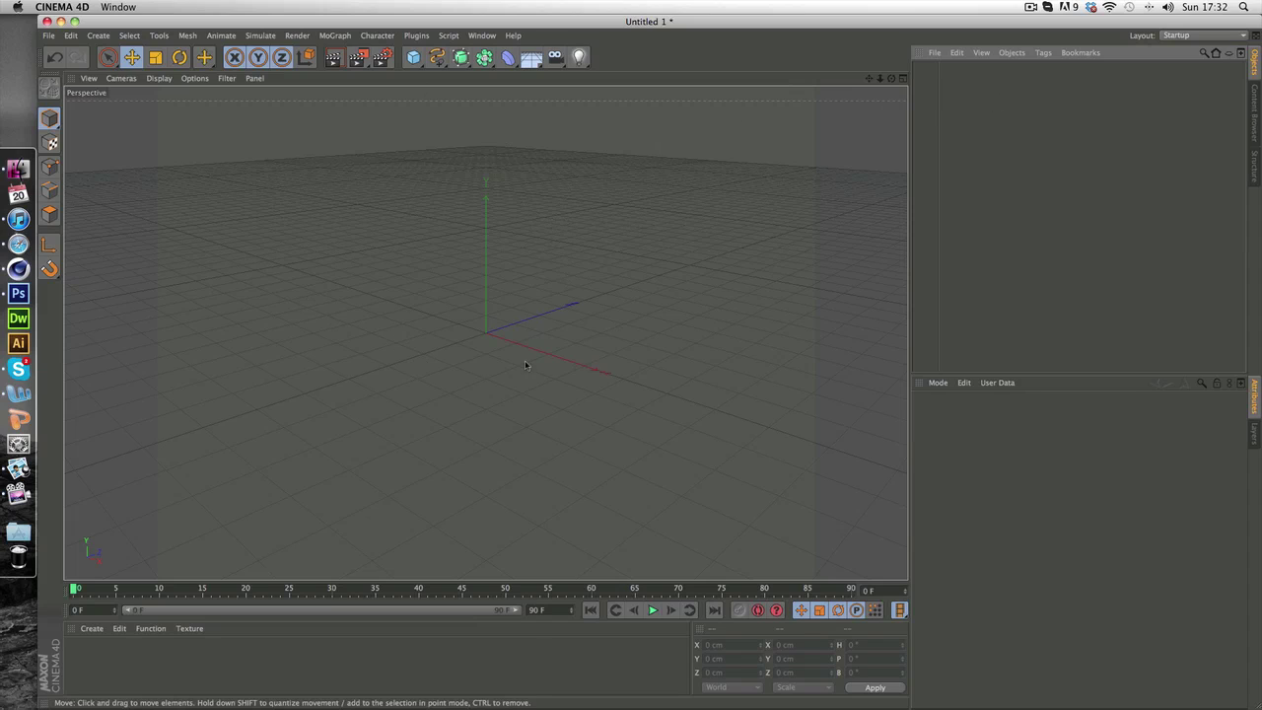
Add a default Sphere primitive (radius 100 cm) at the origin from the primitives flyout.
click(414, 58)
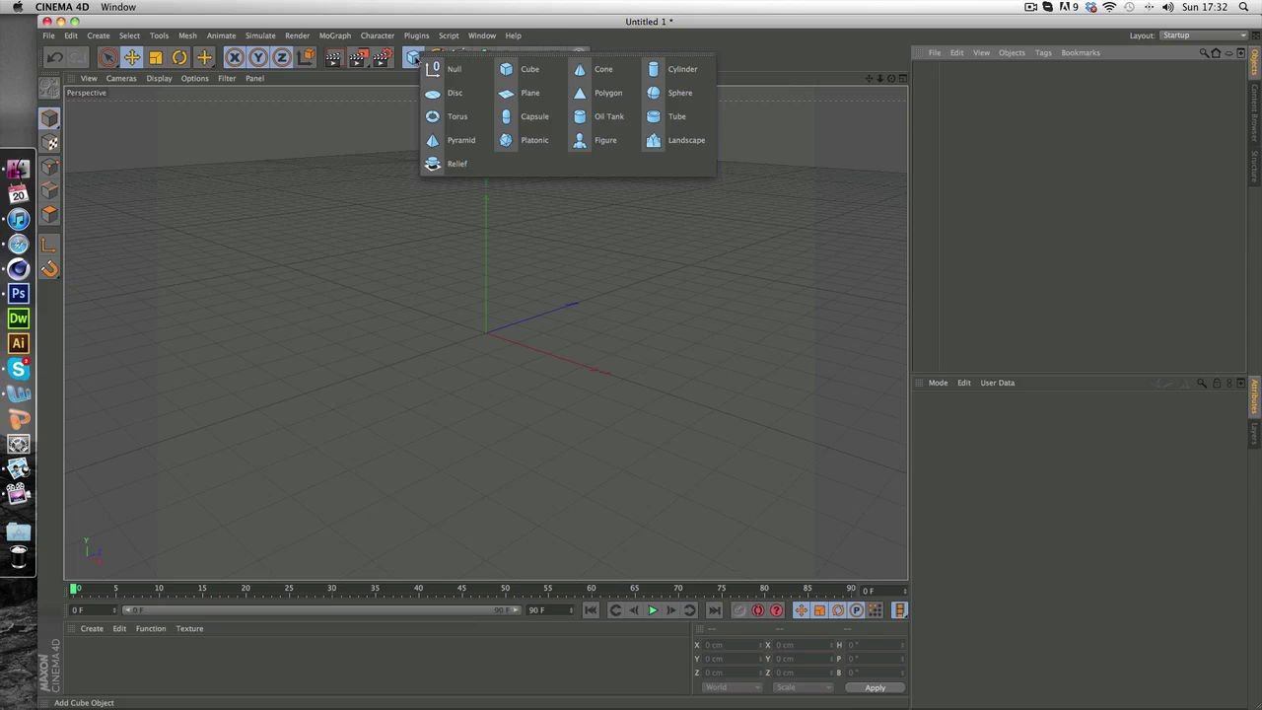
click(680, 94)
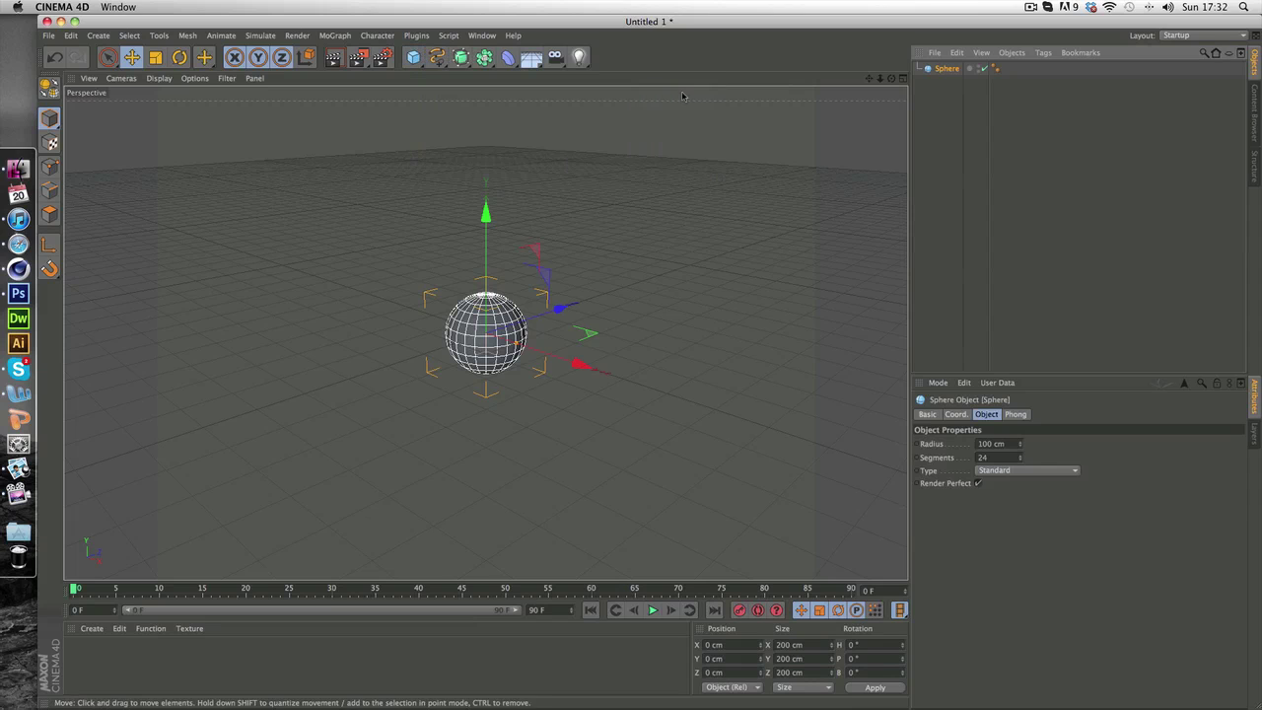
click(1019, 119)
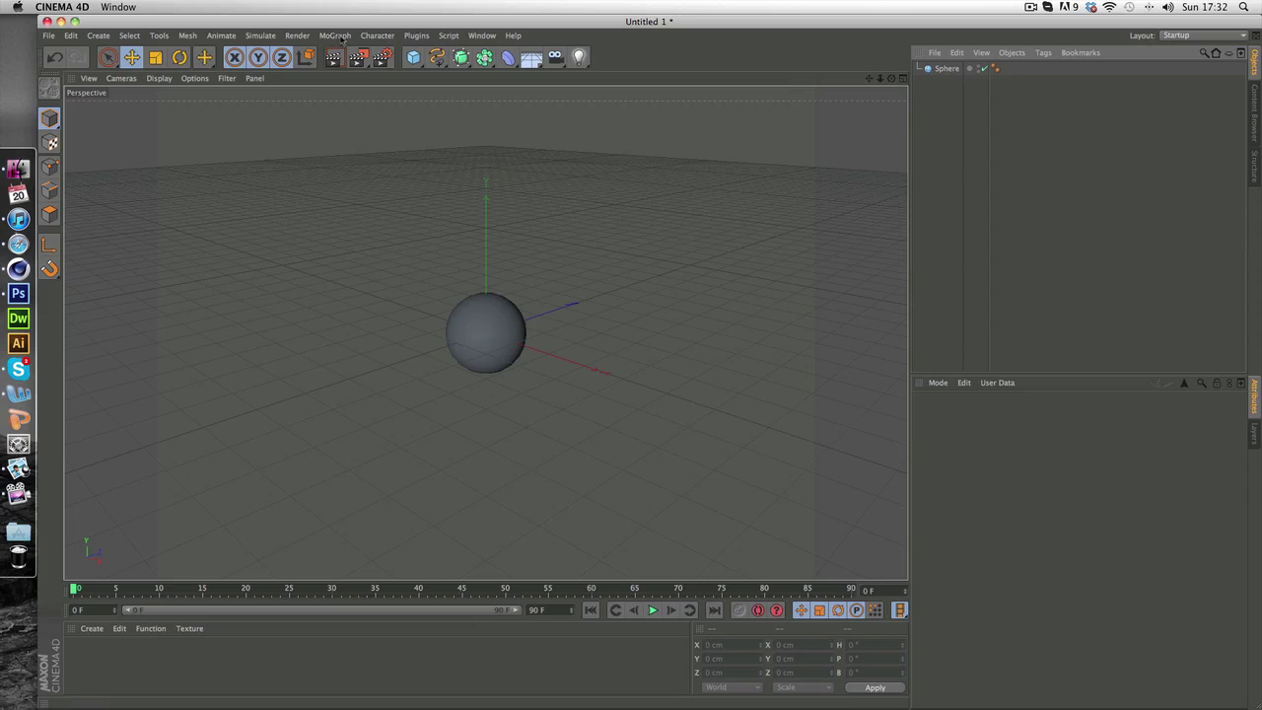
Add a MoGraph Cloner, parent the Sphere under it, and select the Cloner.
click(341, 37)
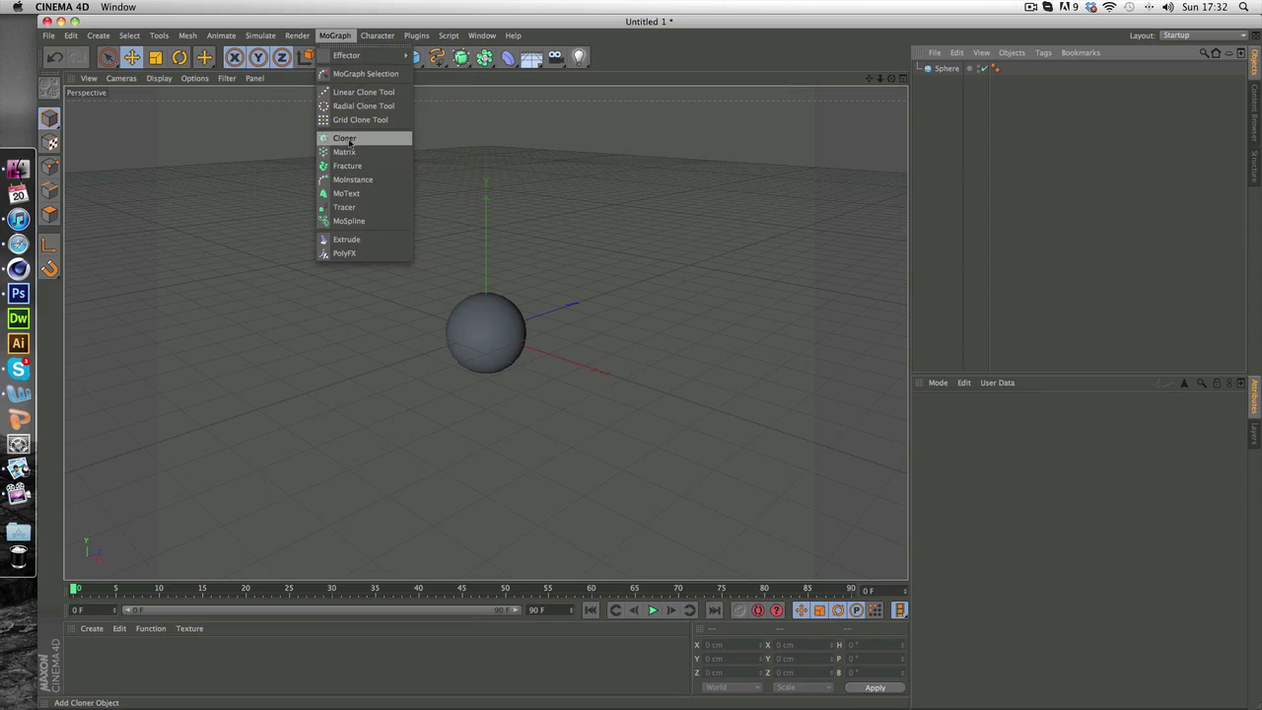
click(346, 138)
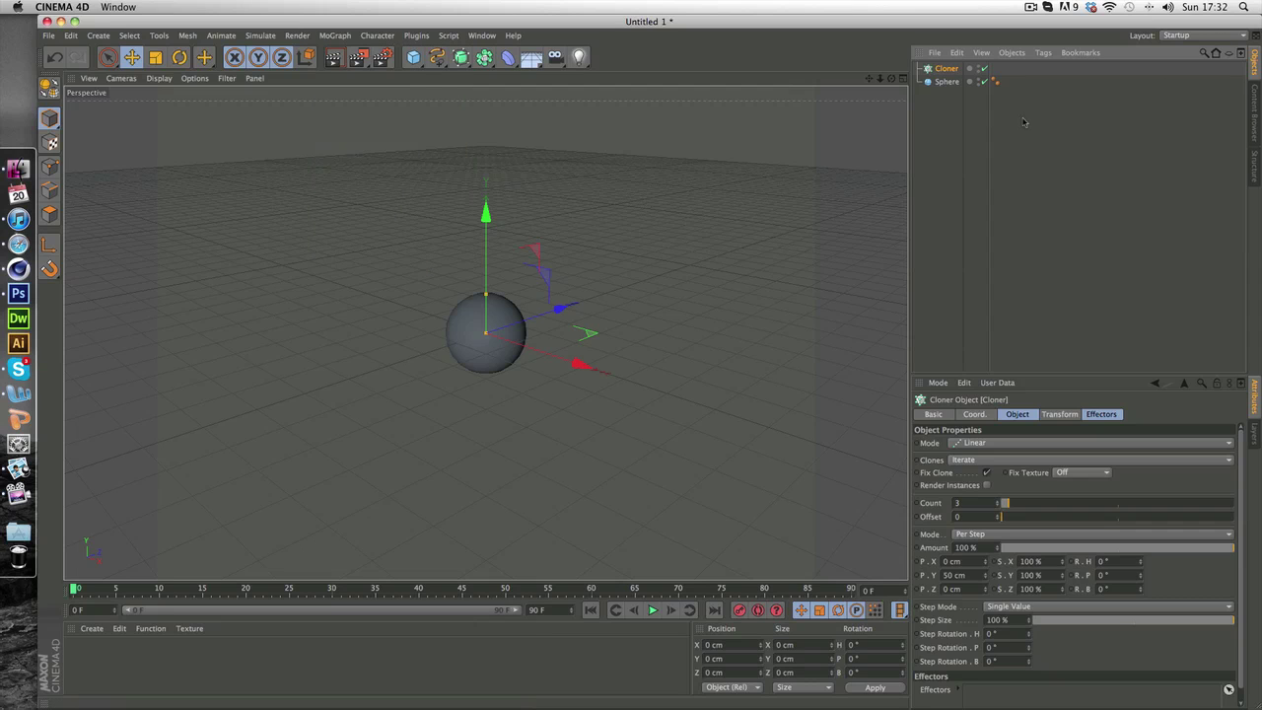
click(947, 87)
drag(946, 87, 943, 71)
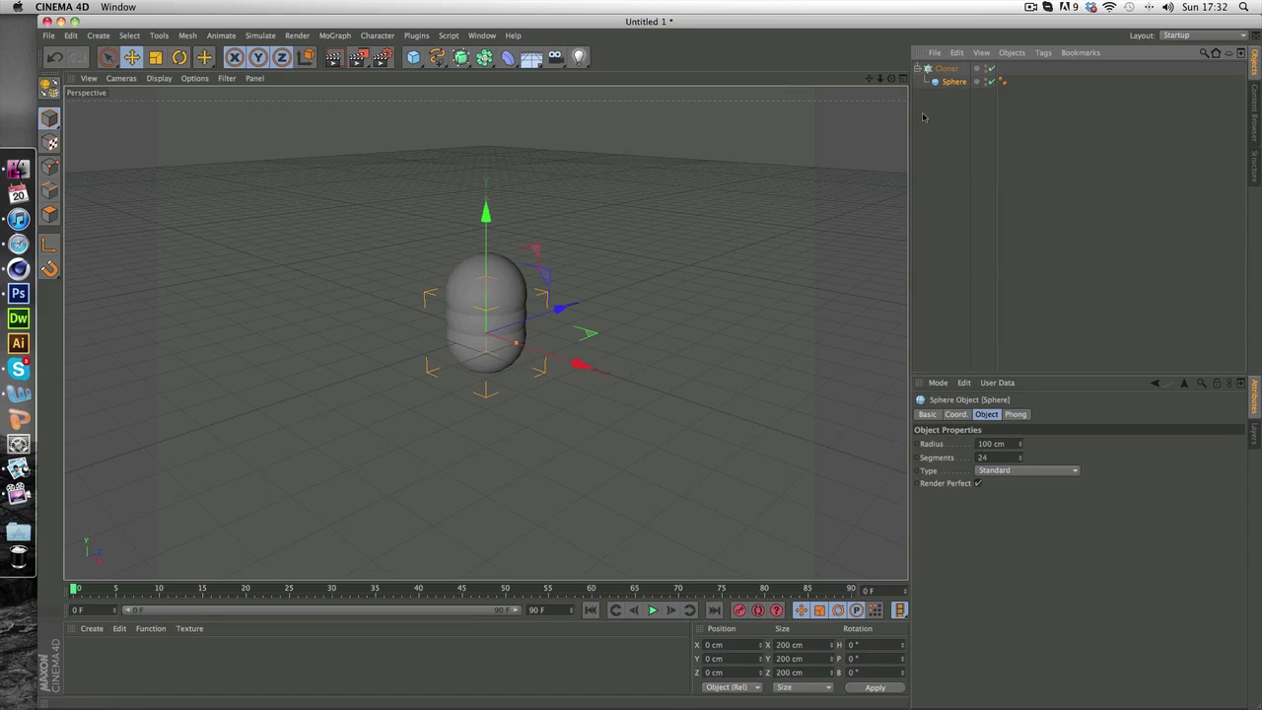
click(918, 69)
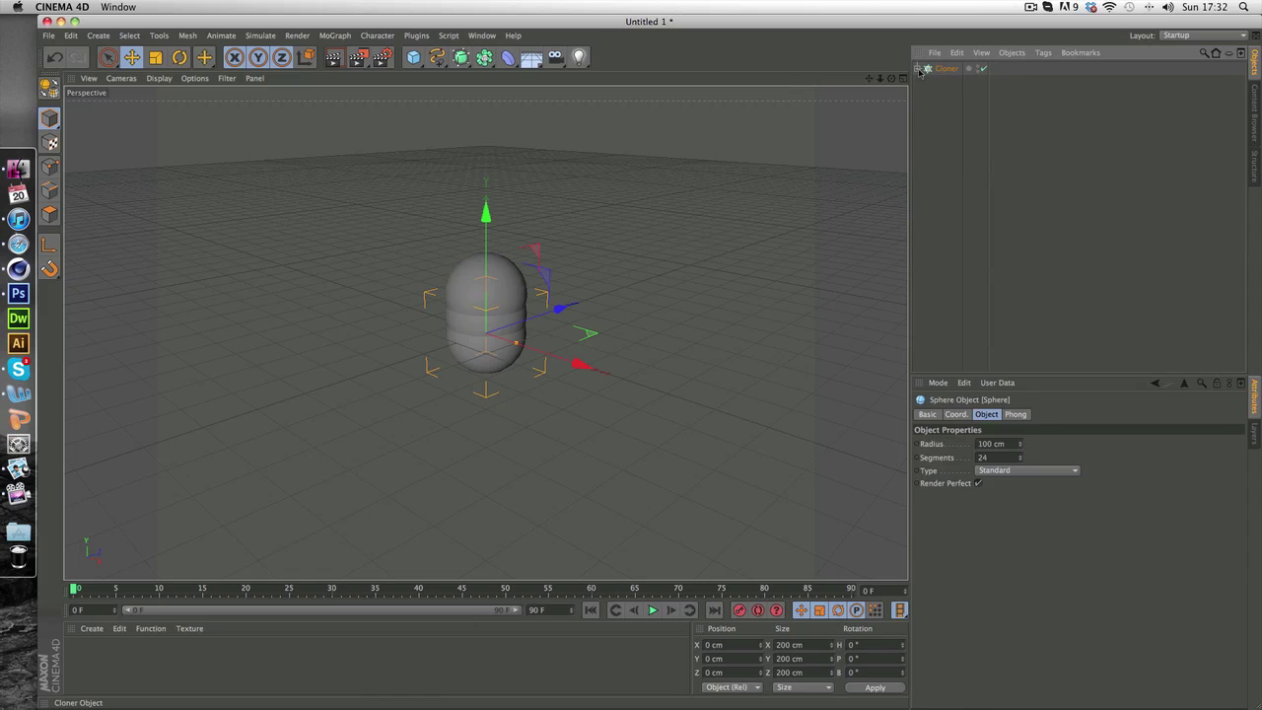
click(946, 69)
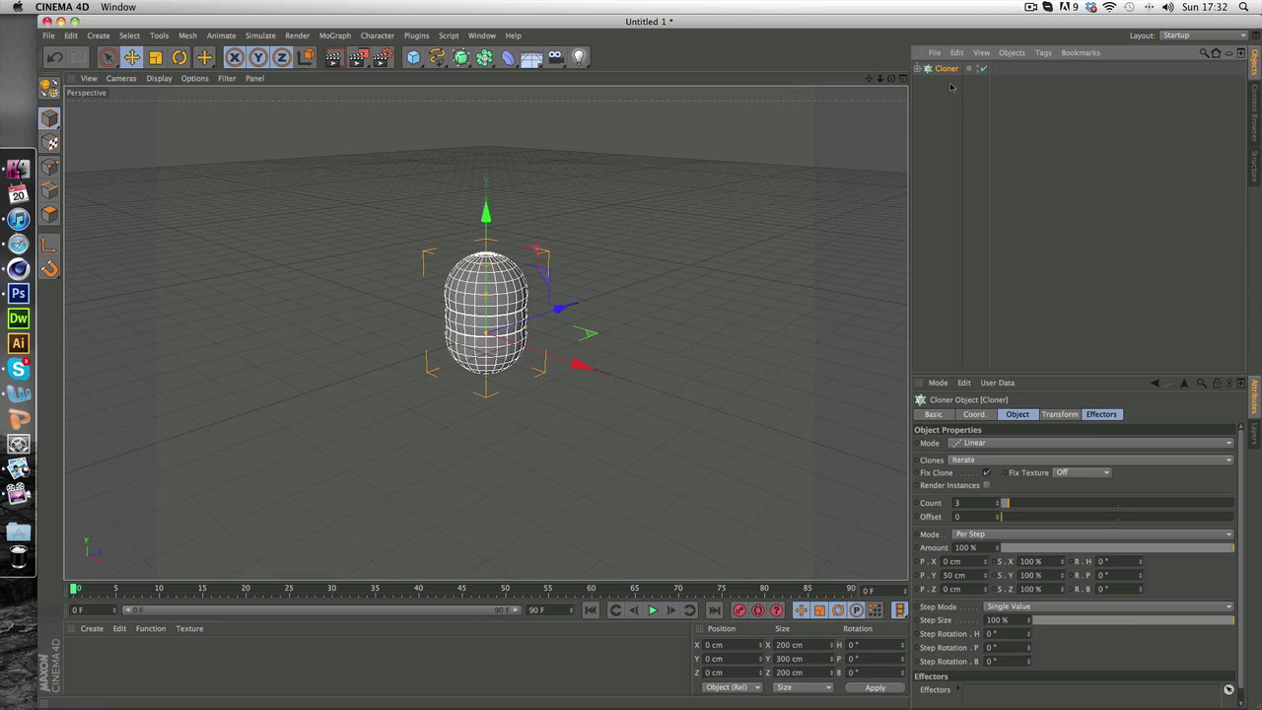
Switch the Cloner to Grid Array mode and widen its size to about 414, 508 and 530 cm.
click(973, 445)
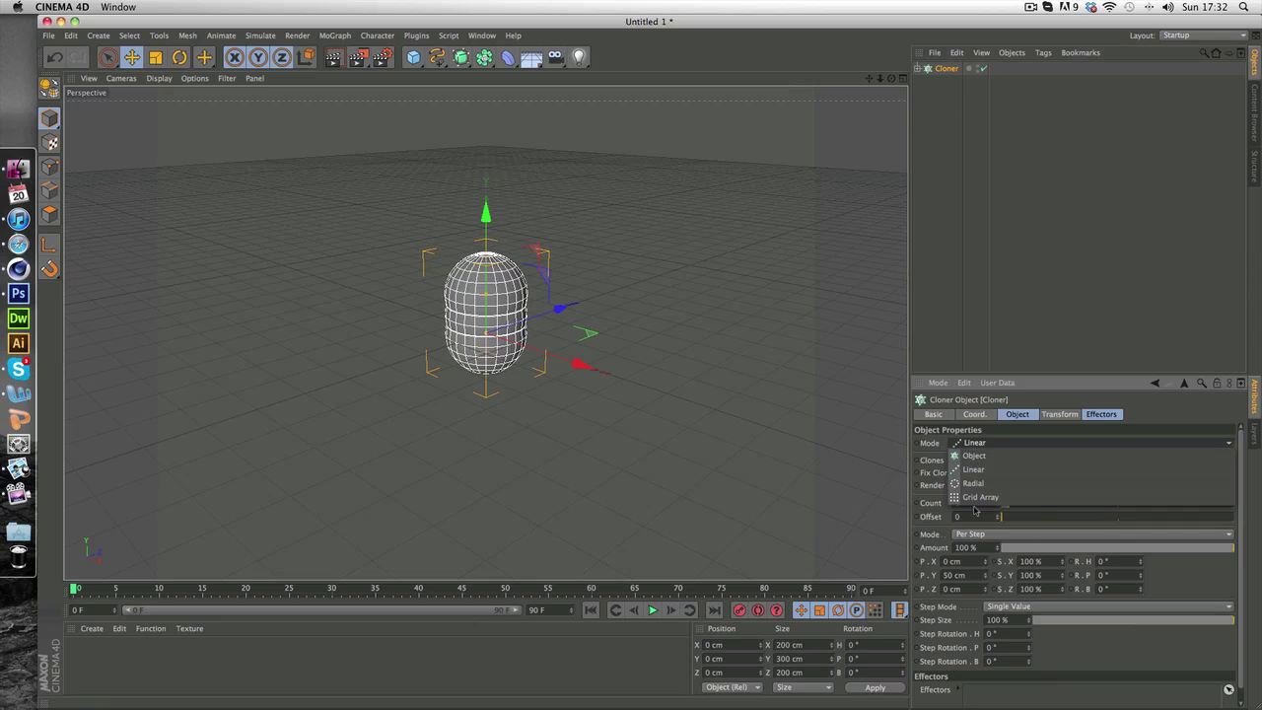
click(1016, 499)
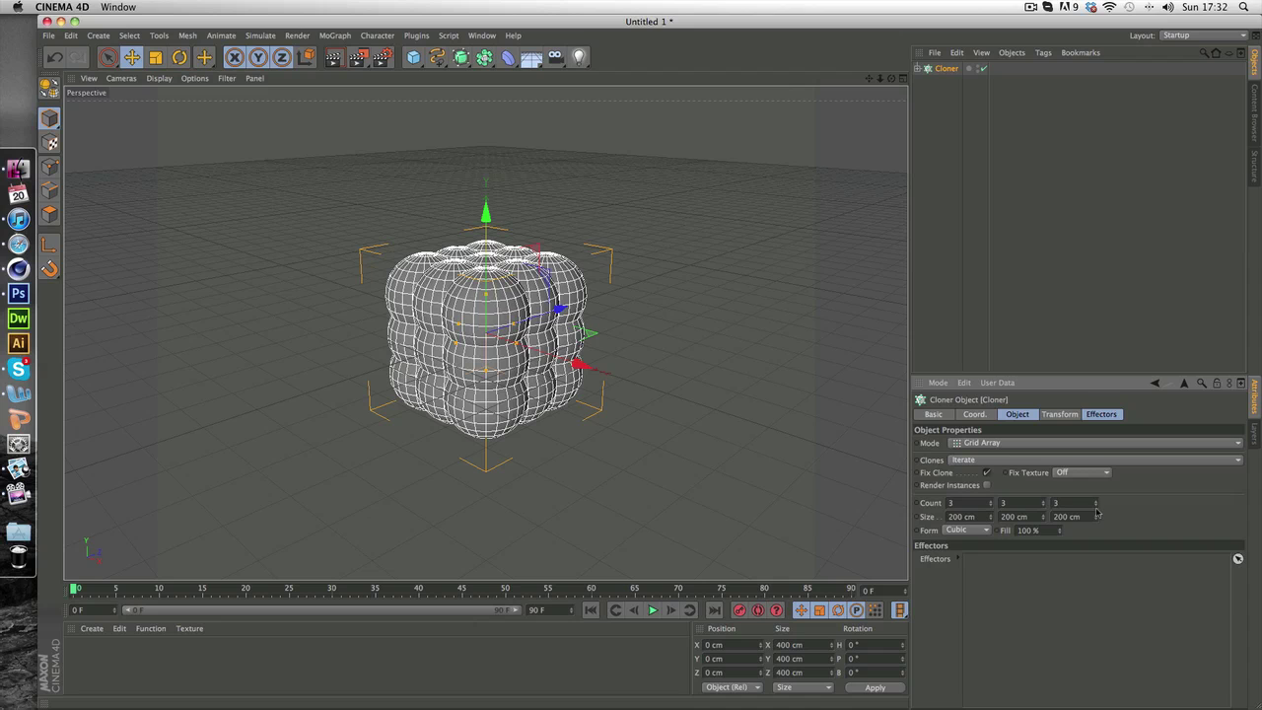
mouse_move(993, 519)
mouse_down()
mouse_move(1060, 525)
mouse_move(1098, 551)
mouse_move(1098, 519)
mouse_up()
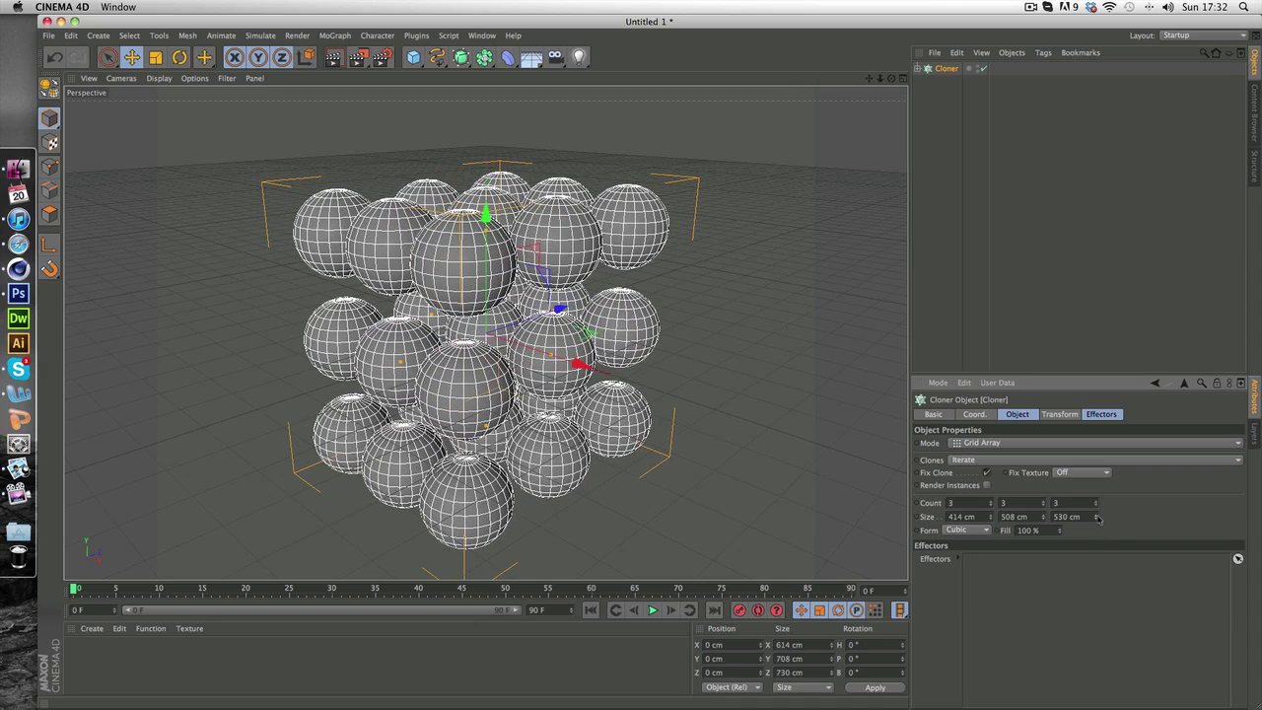
click(1089, 191)
scroll(486, 333, down, 5)
scroll(486, 333, up, 2)
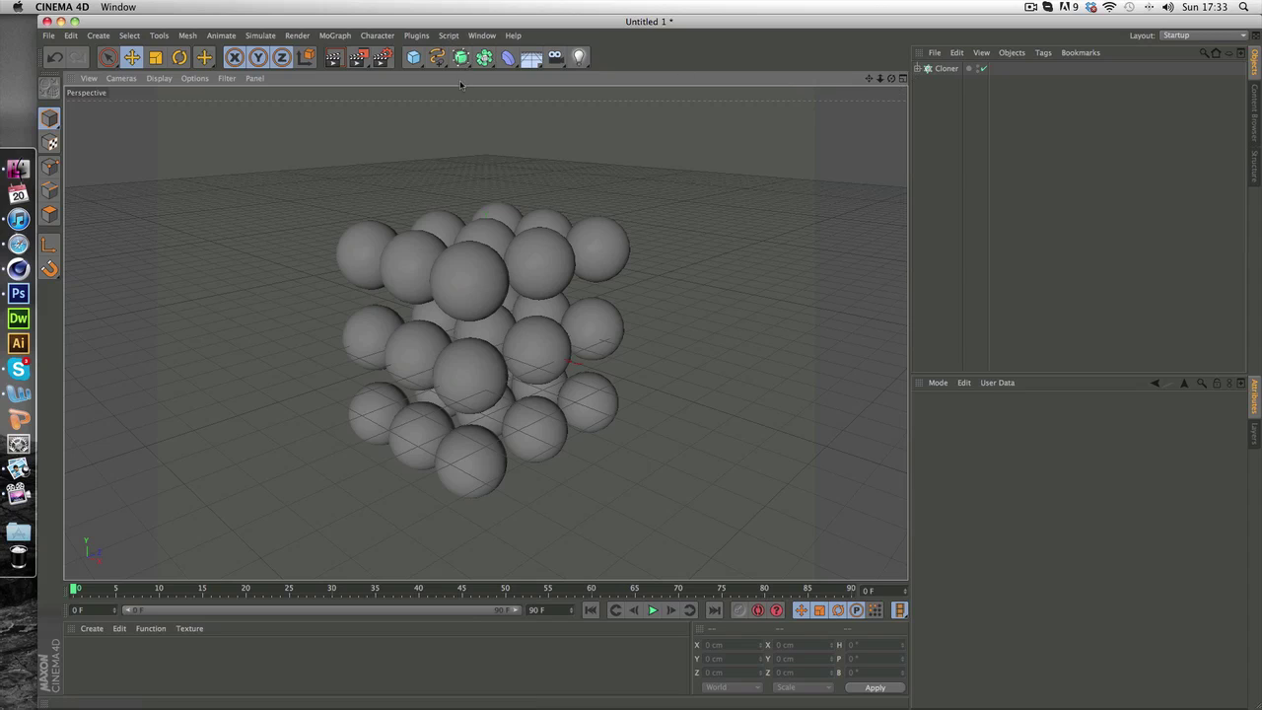
Wrap the Cloner in a new Metaball and set its Hull Value to about 269%.
click(483, 57)
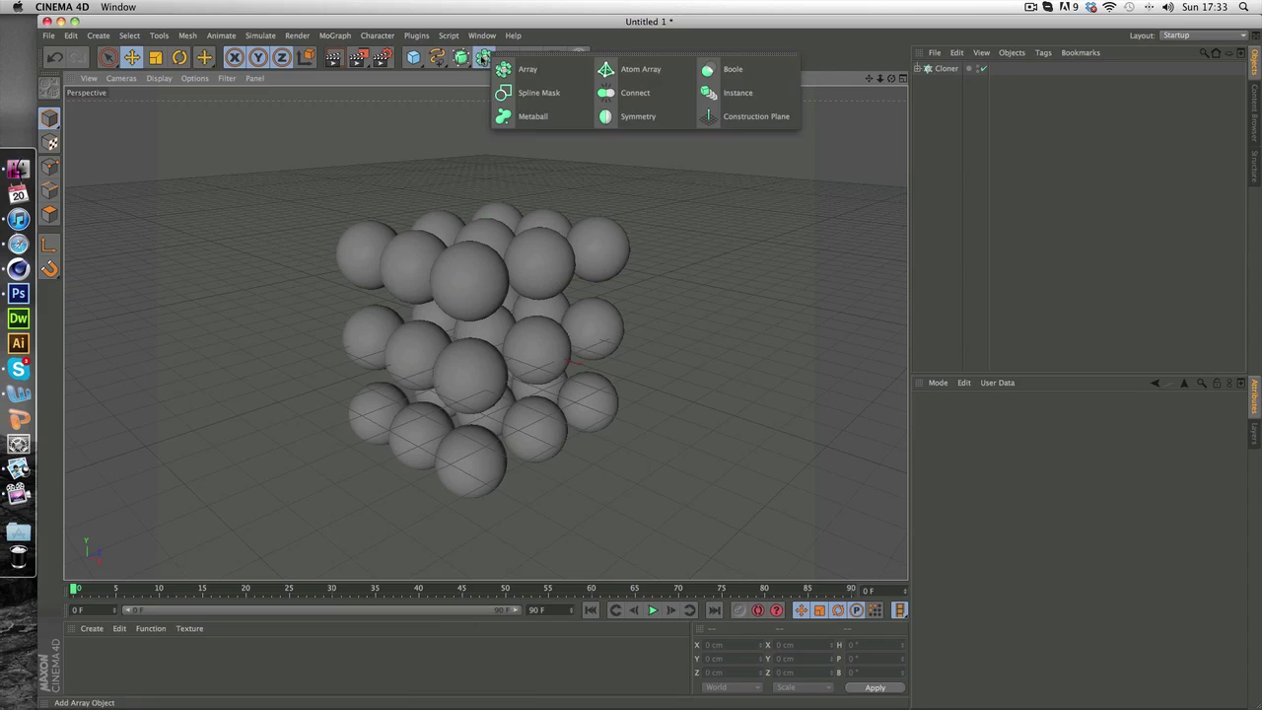
click(532, 120)
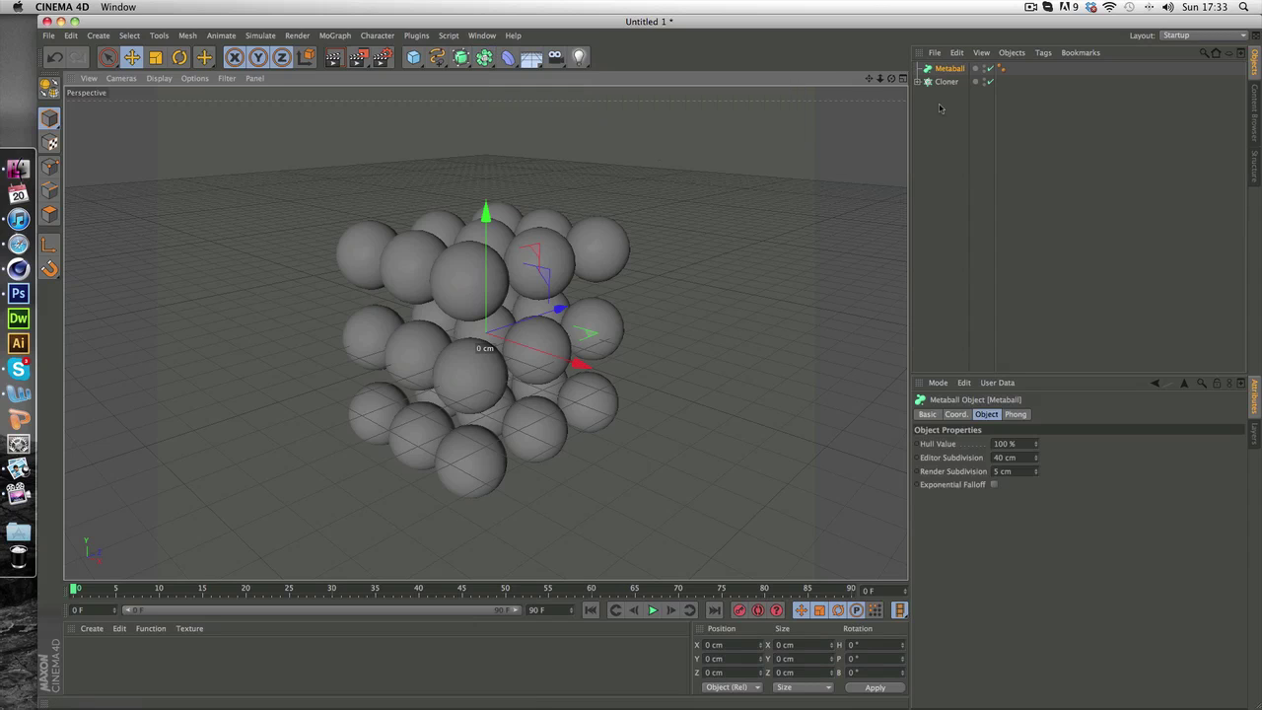
mouse_move(953, 85)
mouse_down()
mouse_move(939, 95)
mouse_move(951, 74)
mouse_up()
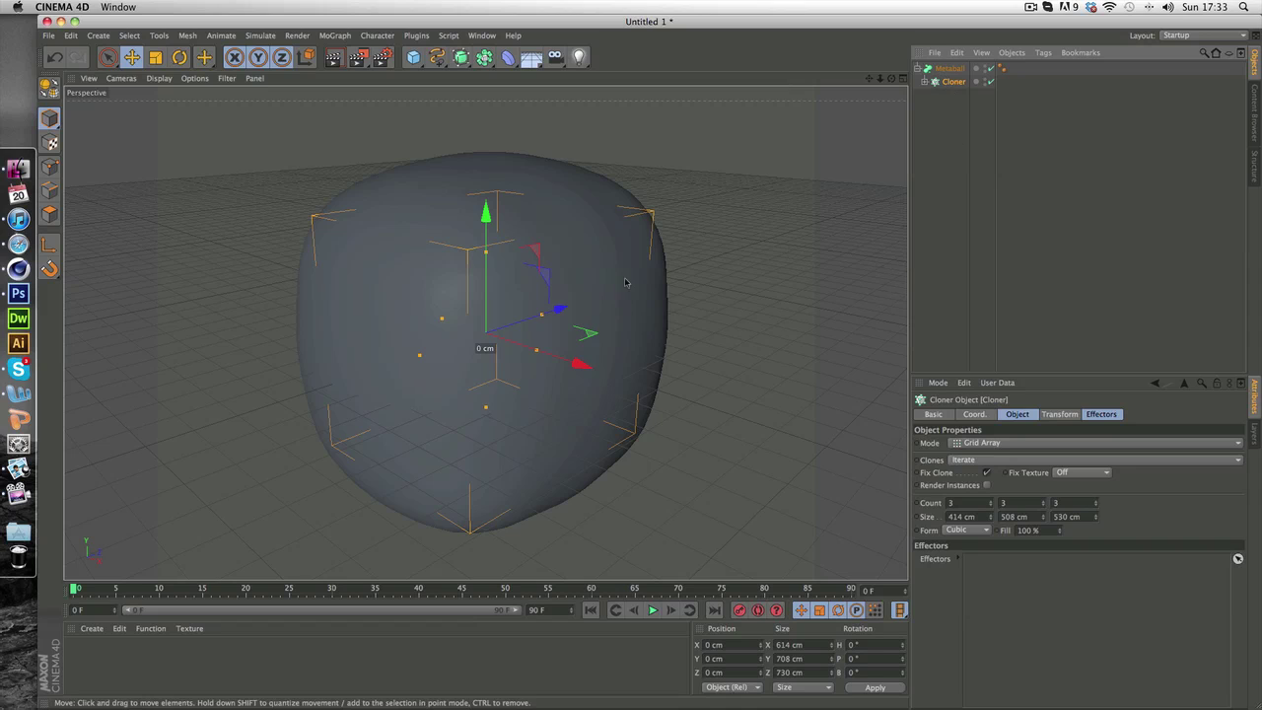
click(953, 71)
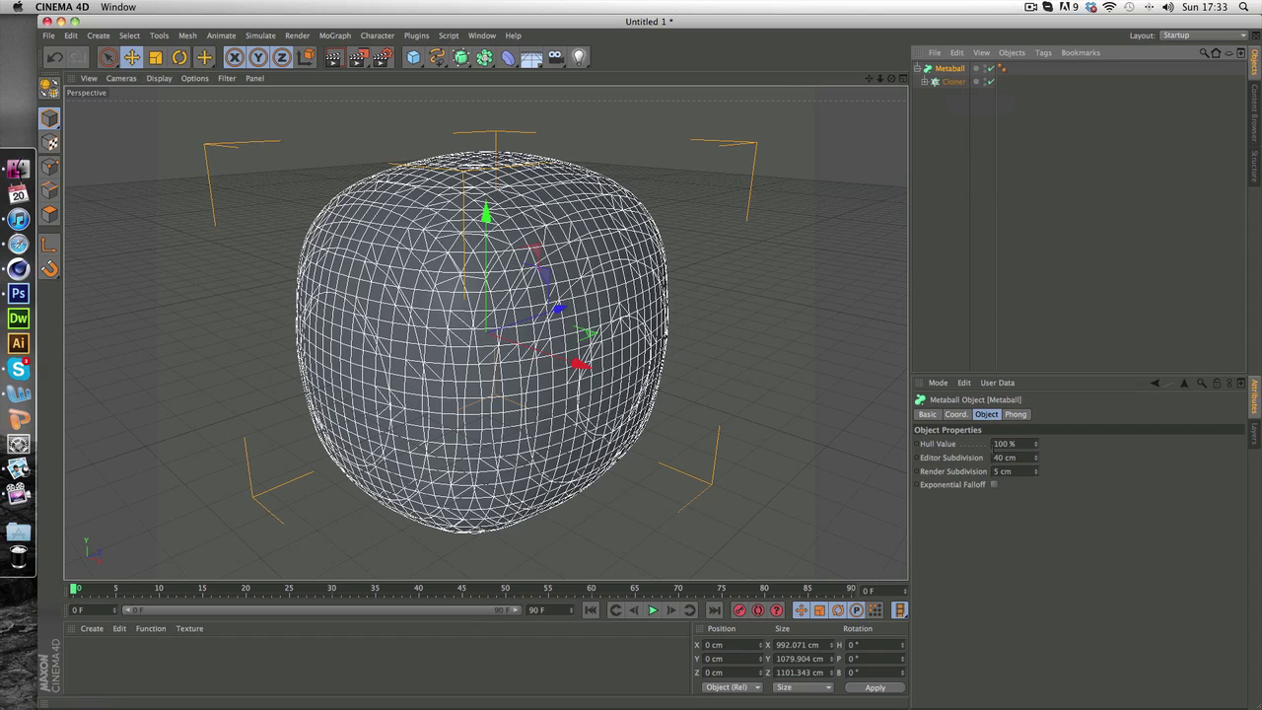
mouse_move(1037, 446)
mouse_down()
mouse_move(1090, 446)
mouse_move(1034, 445)
mouse_up()
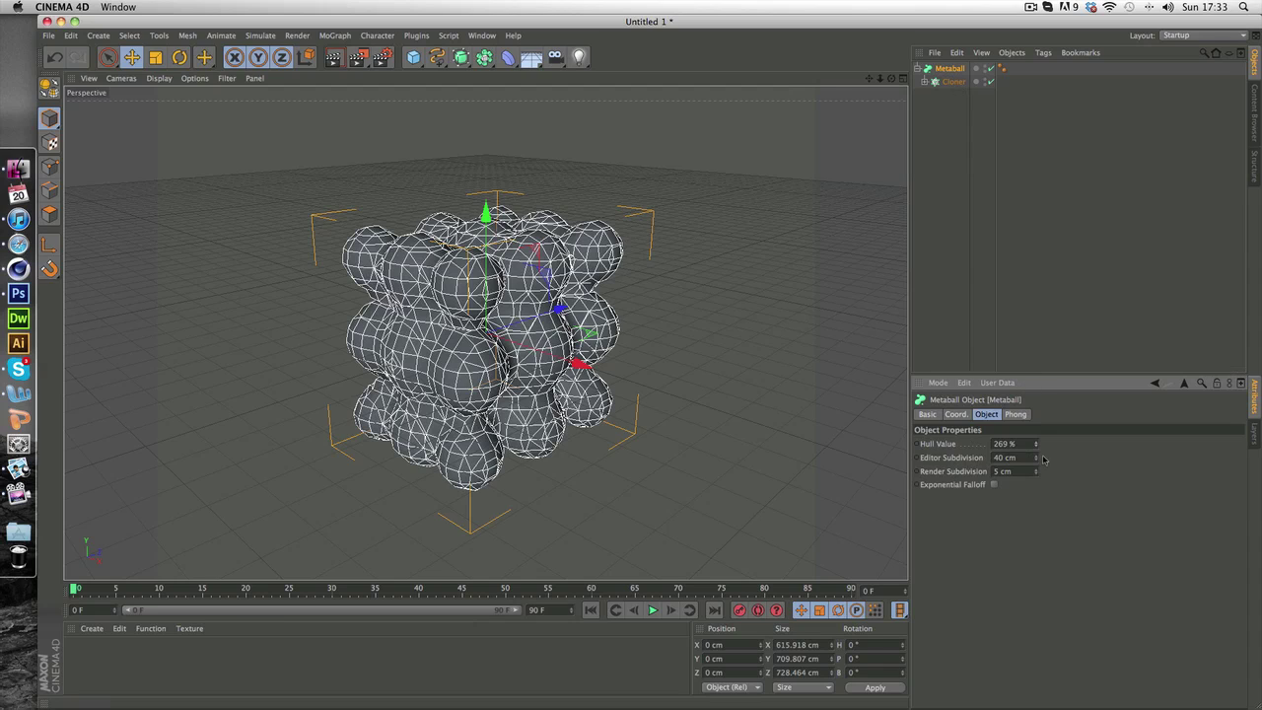
Set the Metaball's Editor Subdivision to 10 cm for a smoother blob surface.
double_click(1004, 457)
text(0)
key(Return)
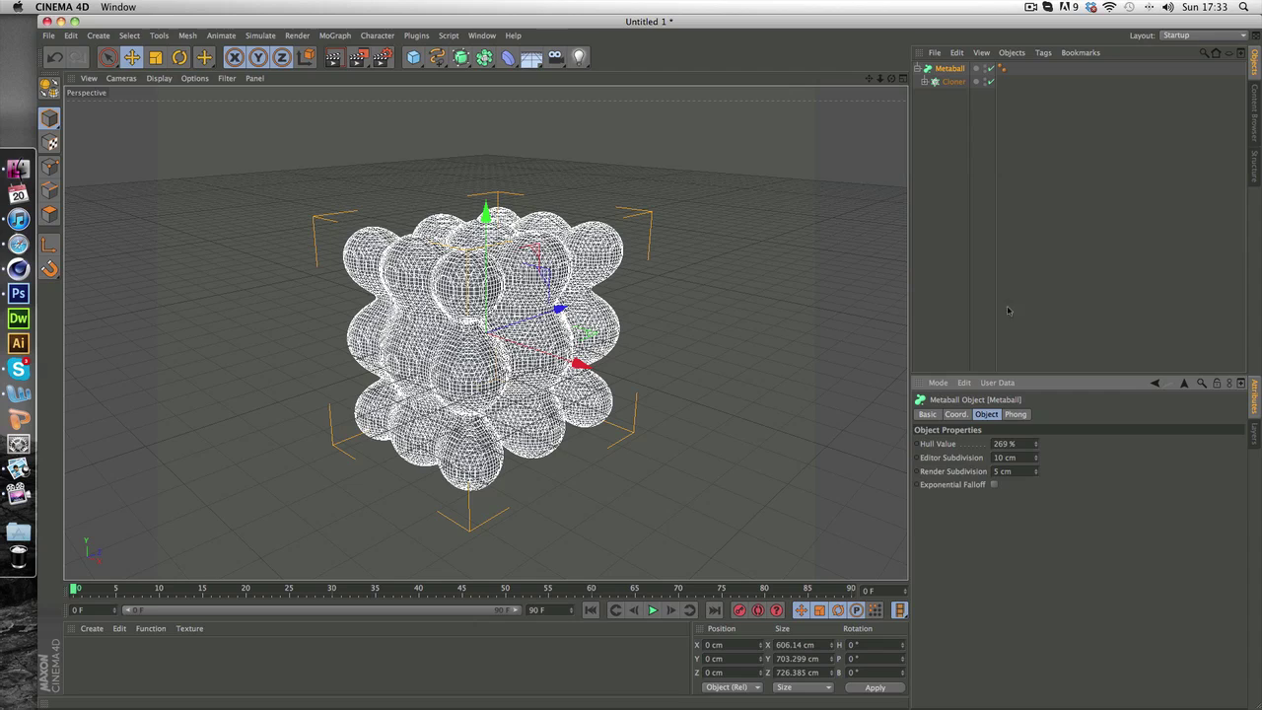
click(1048, 252)
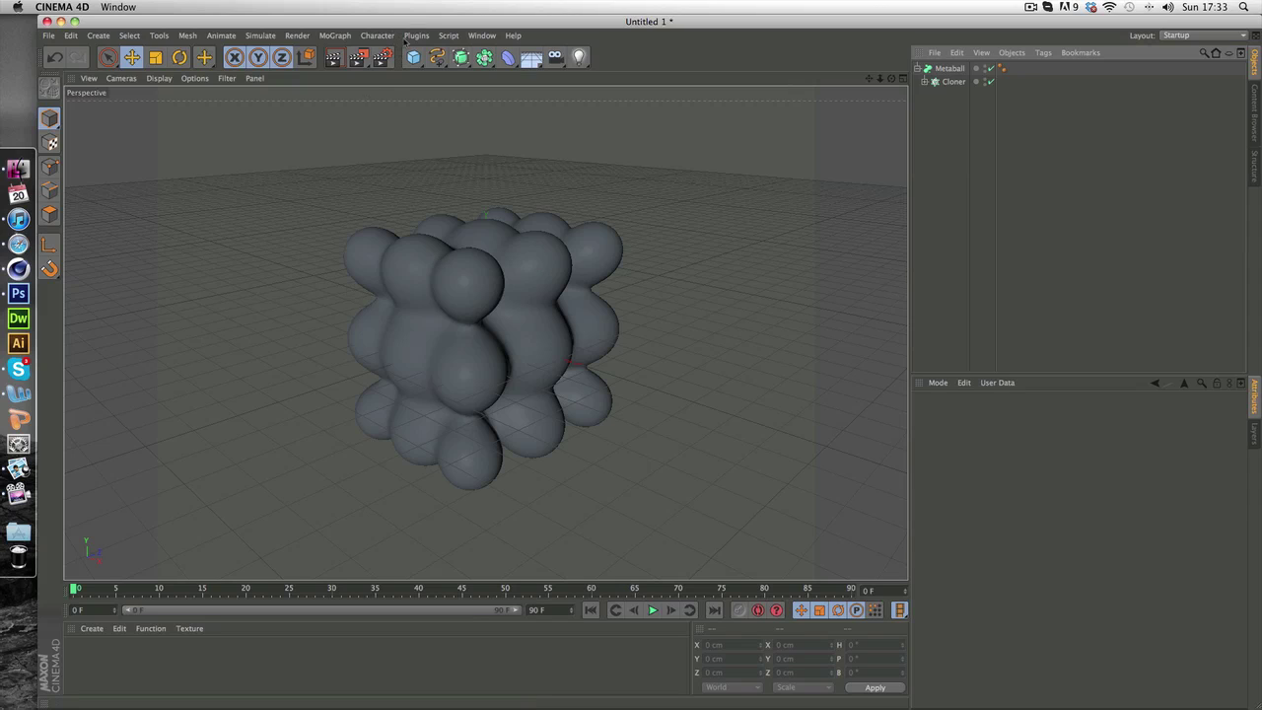
Add a Random effector and link it into the Cloner's Effectors list.
click(334, 36)
mouse_move(355, 55)
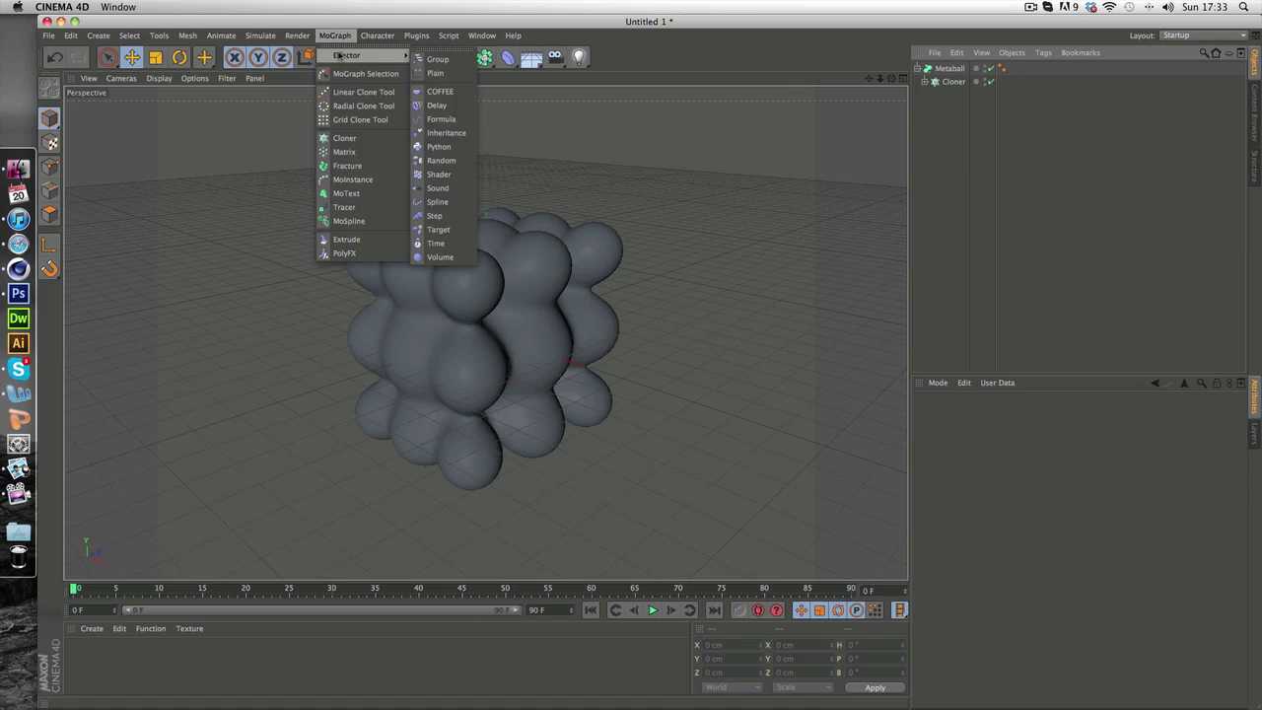
click(441, 161)
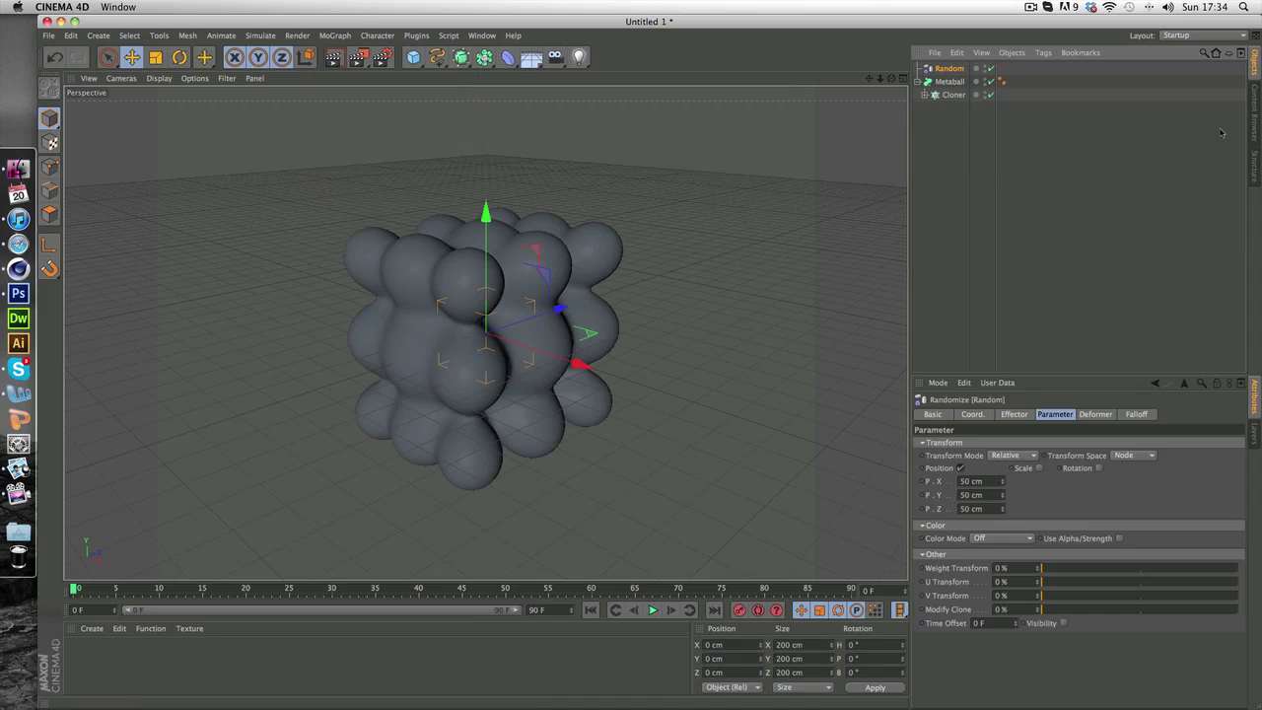
click(953, 96)
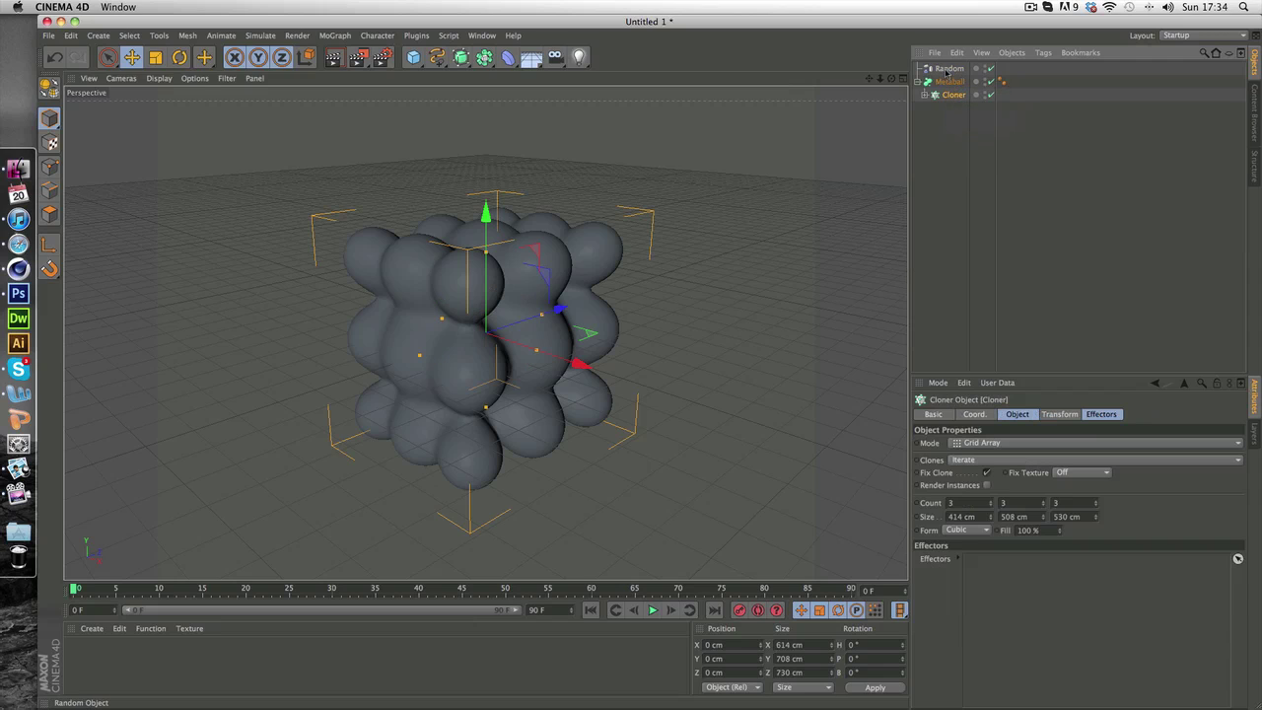
drag(950, 70, 983, 572)
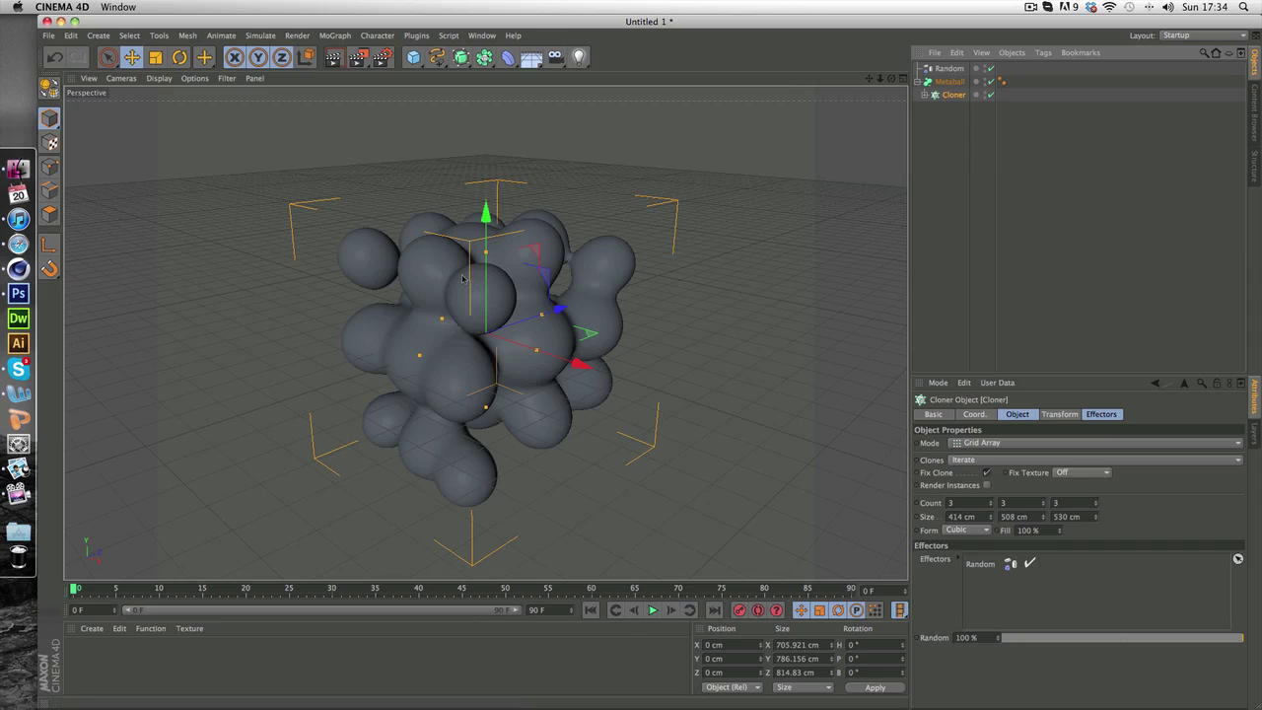
click(1163, 185)
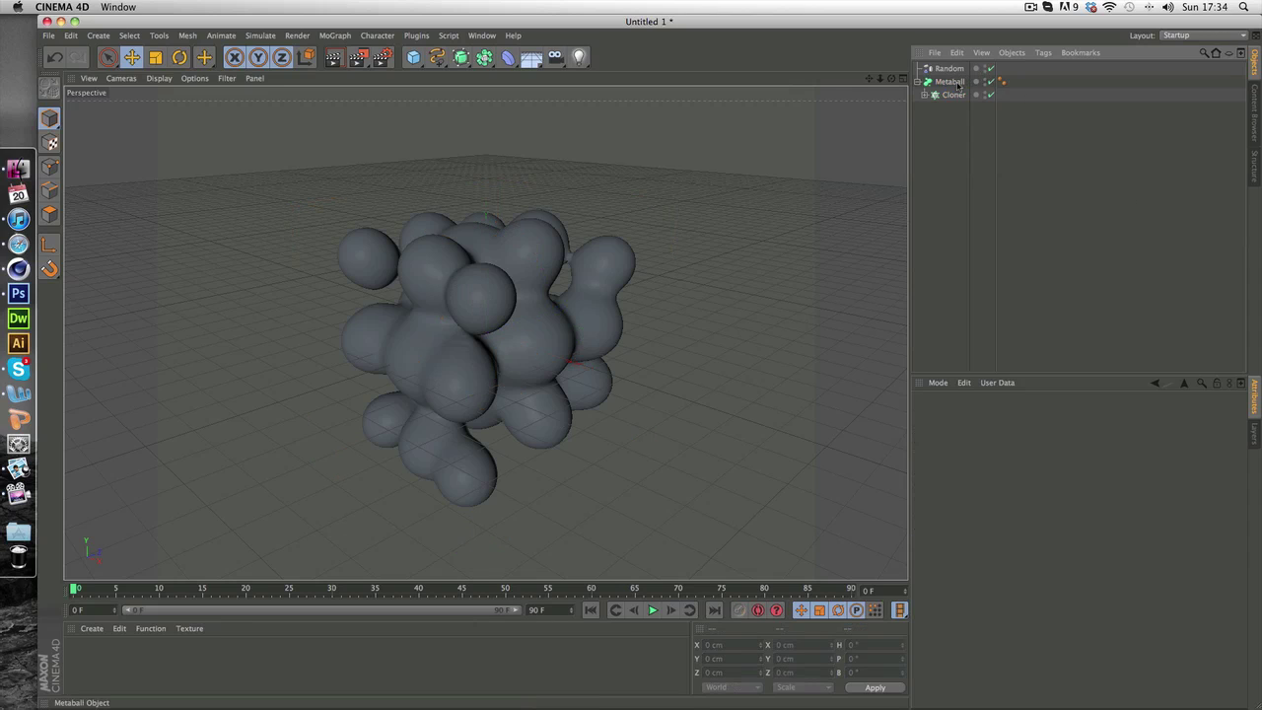
Enable Scale and Uniform Scale on the Random effector, setting the scale to 0.22.
click(954, 96)
click(952, 70)
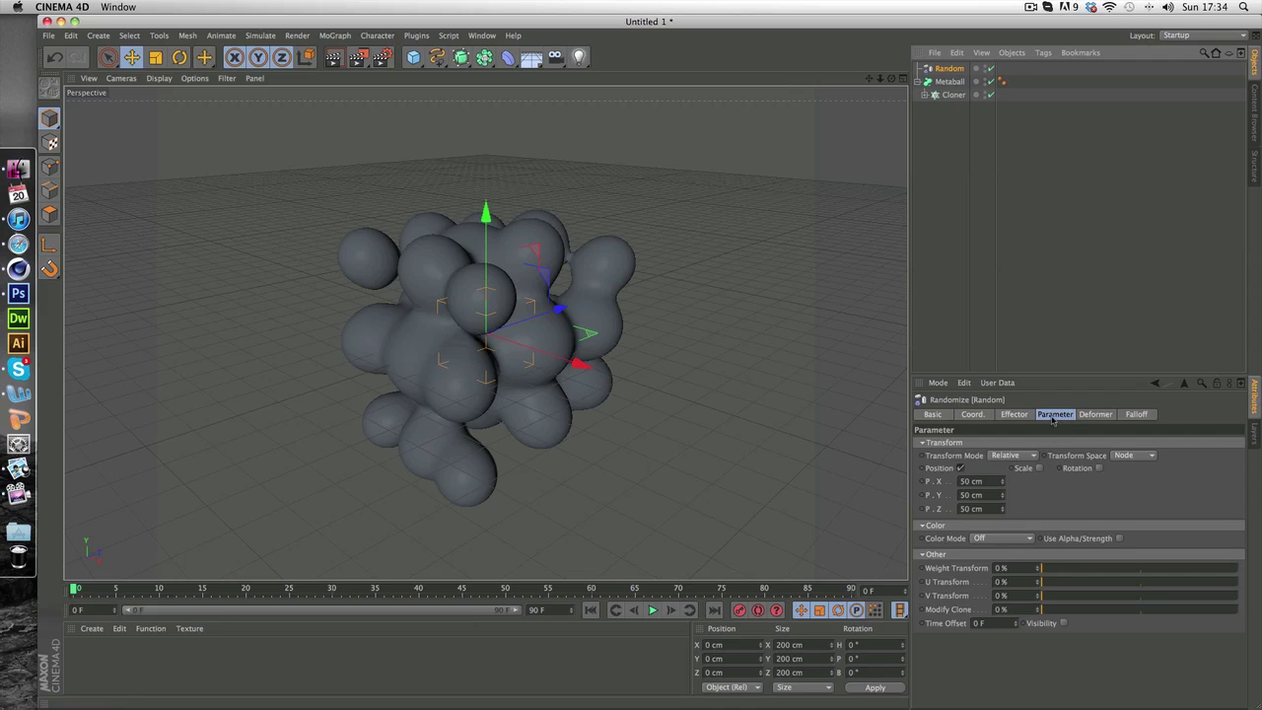
click(1039, 468)
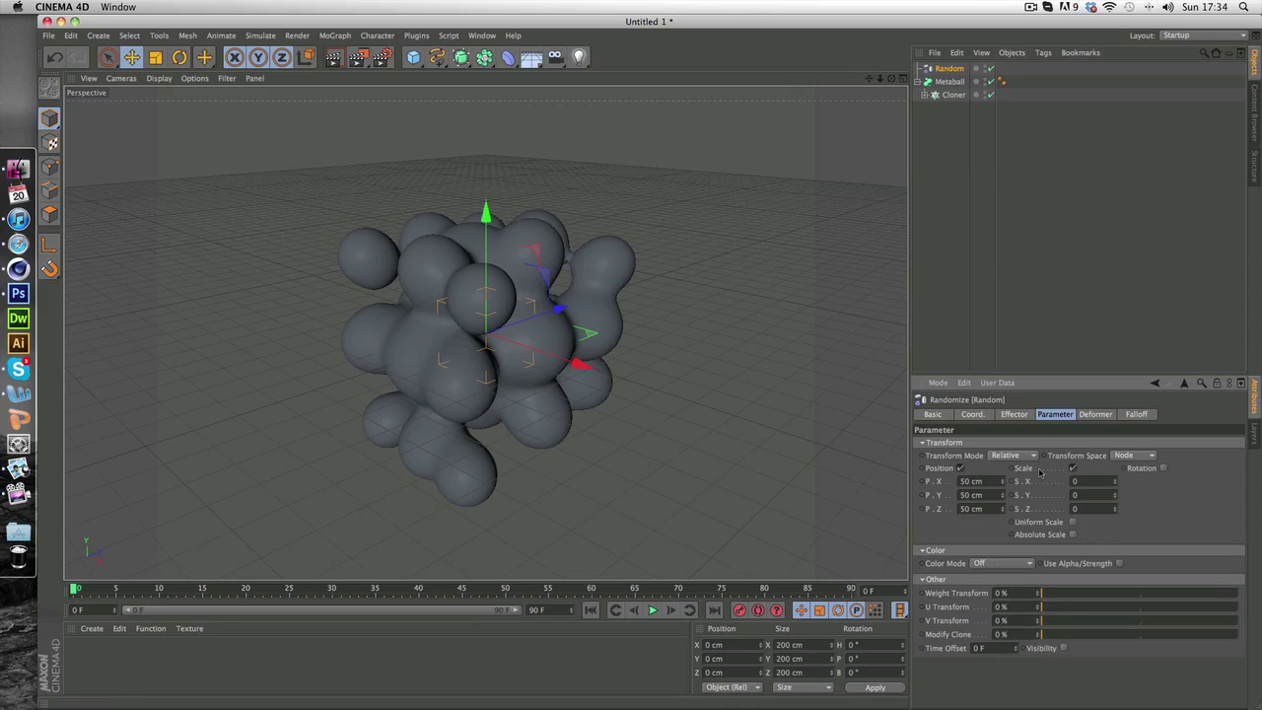
click(1073, 522)
drag(1120, 484, 1130, 510)
click(1061, 161)
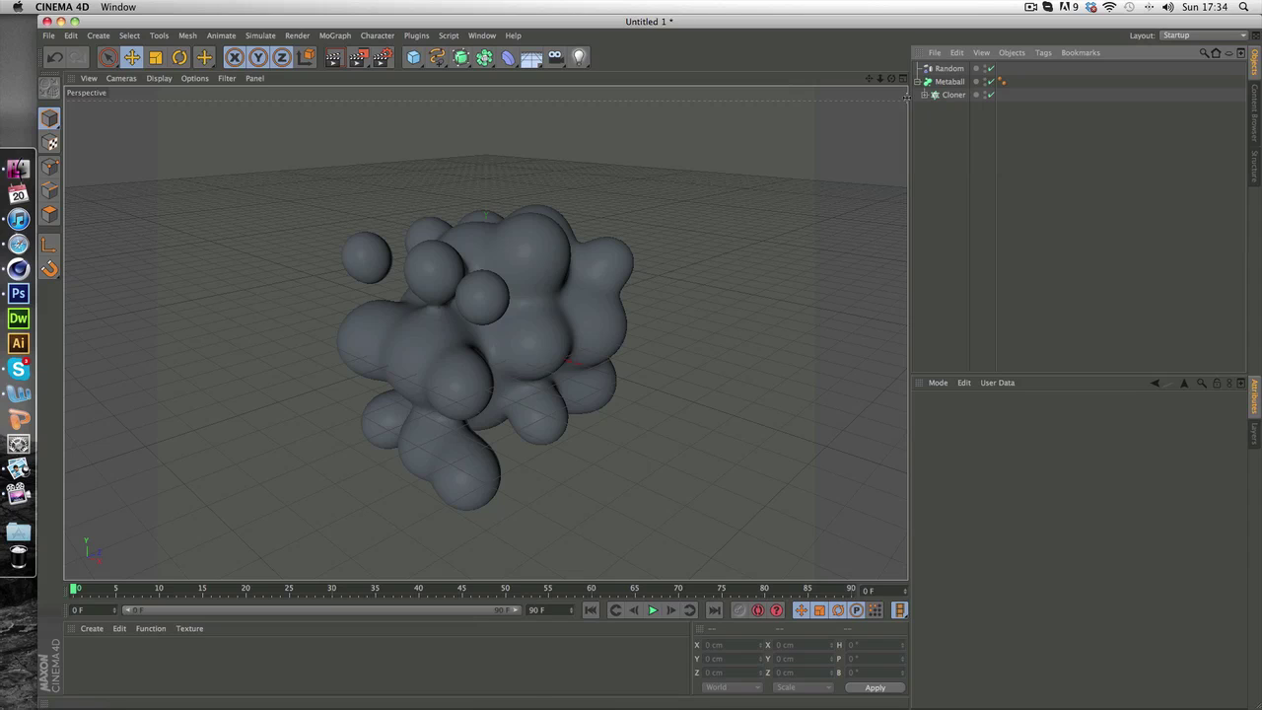
click(953, 95)
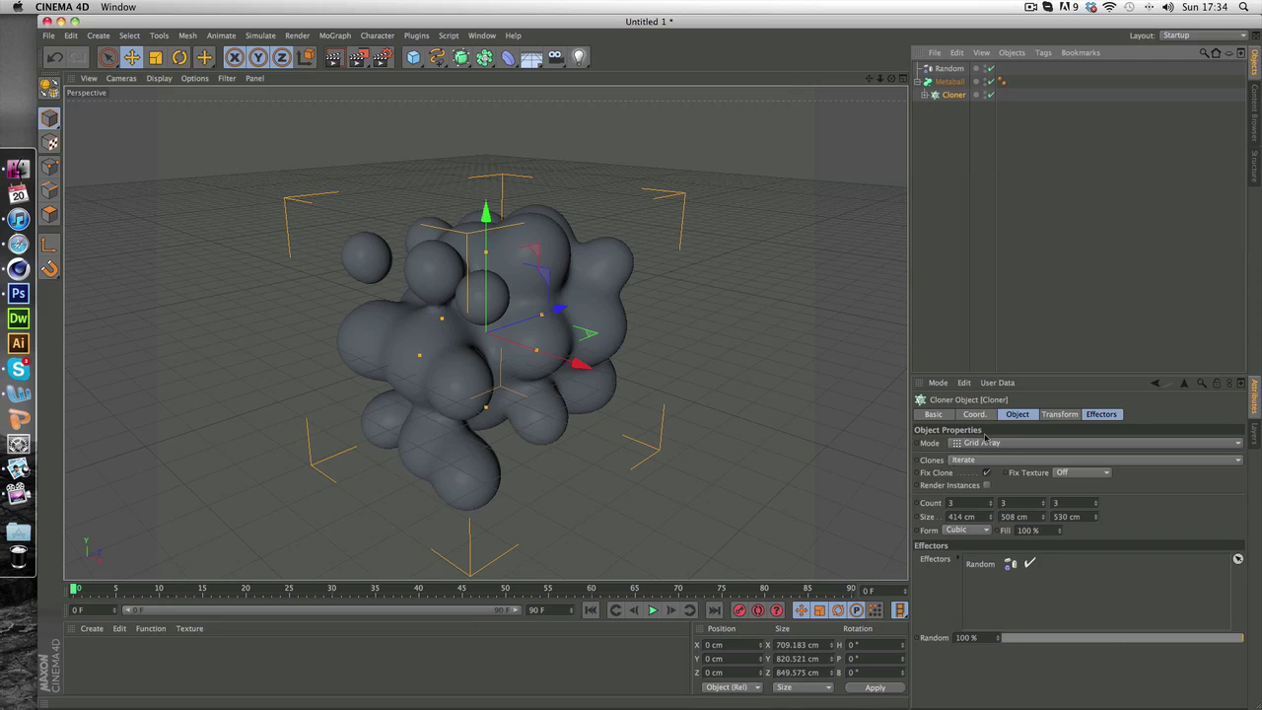
mouse_move(991, 505)
mouse_down()
mouse_move(991, 485)
mouse_move(991, 505)
mouse_up()
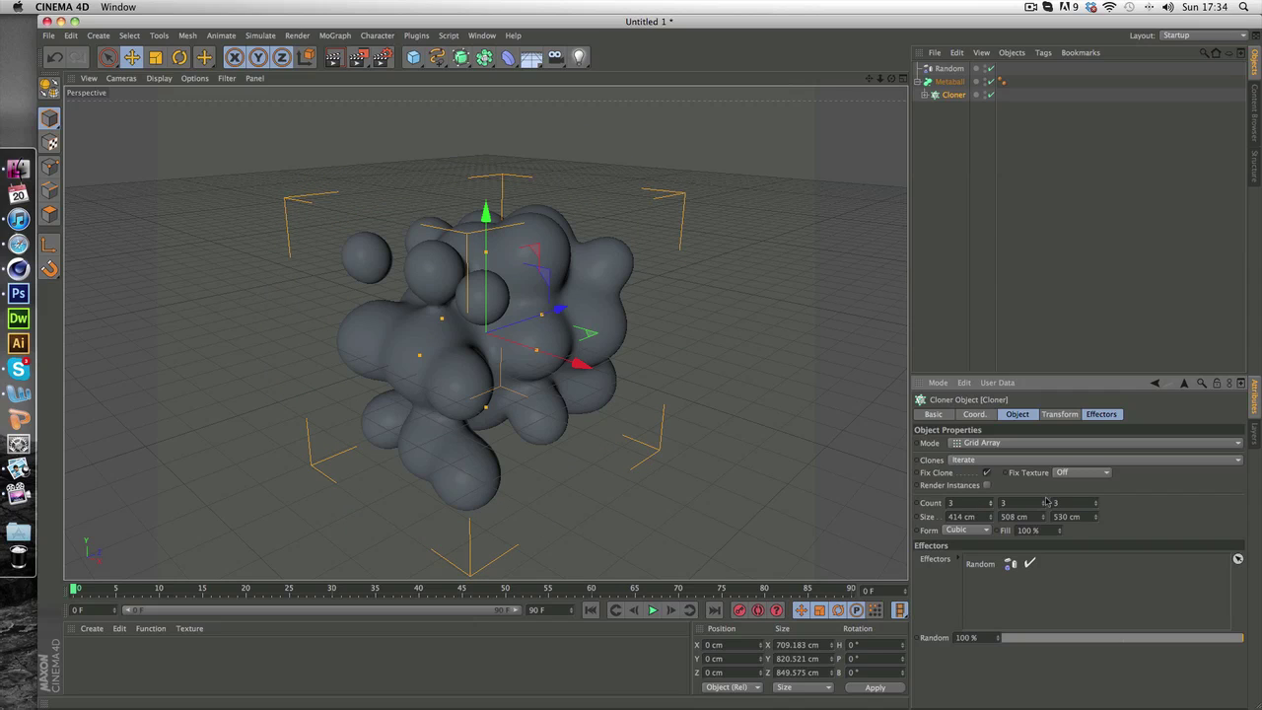
double_click(951, 503)
text(55)
key(Tab)
text(5)
key(Tab)
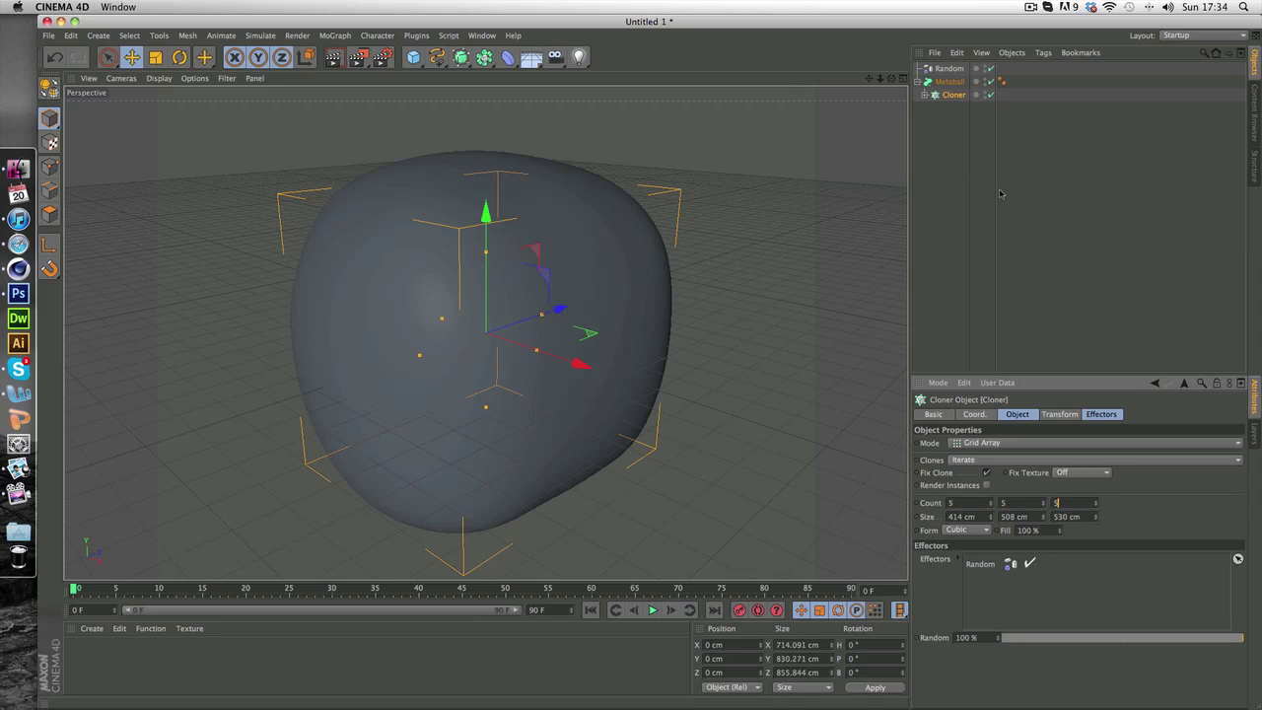
click(949, 68)
drag(1117, 492, 1117, 485)
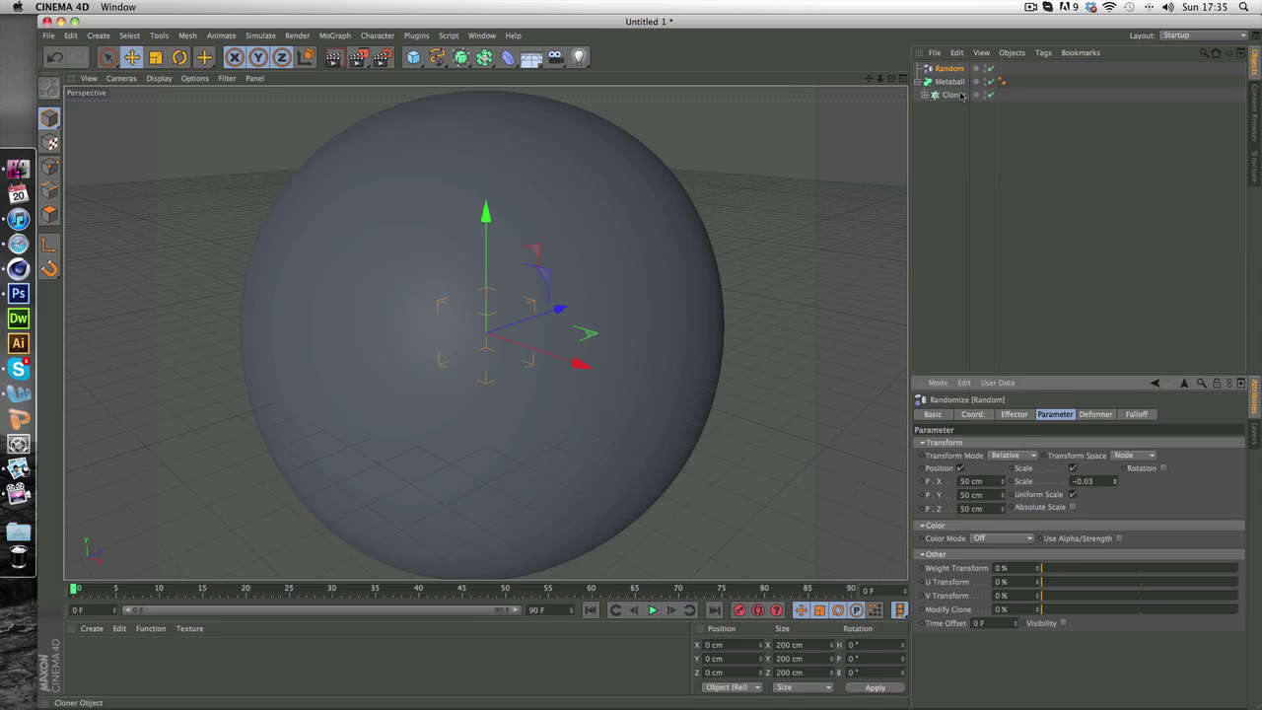
click(965, 96)
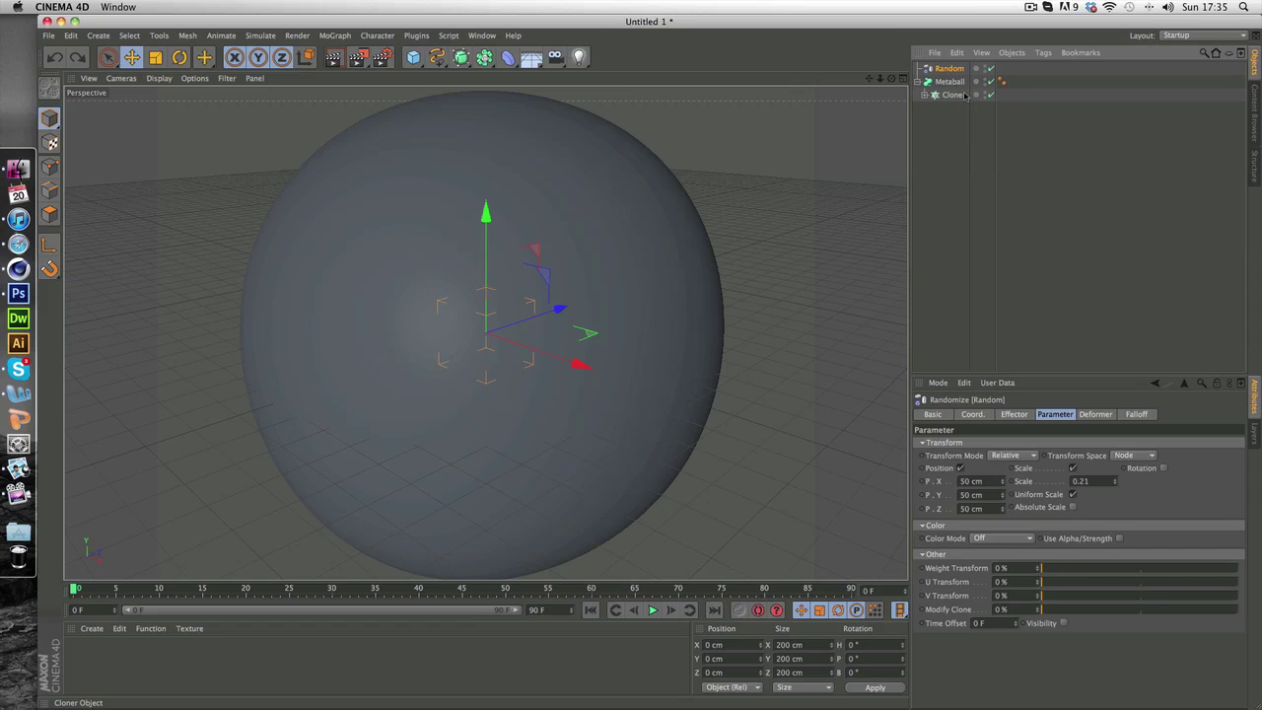
click(963, 94)
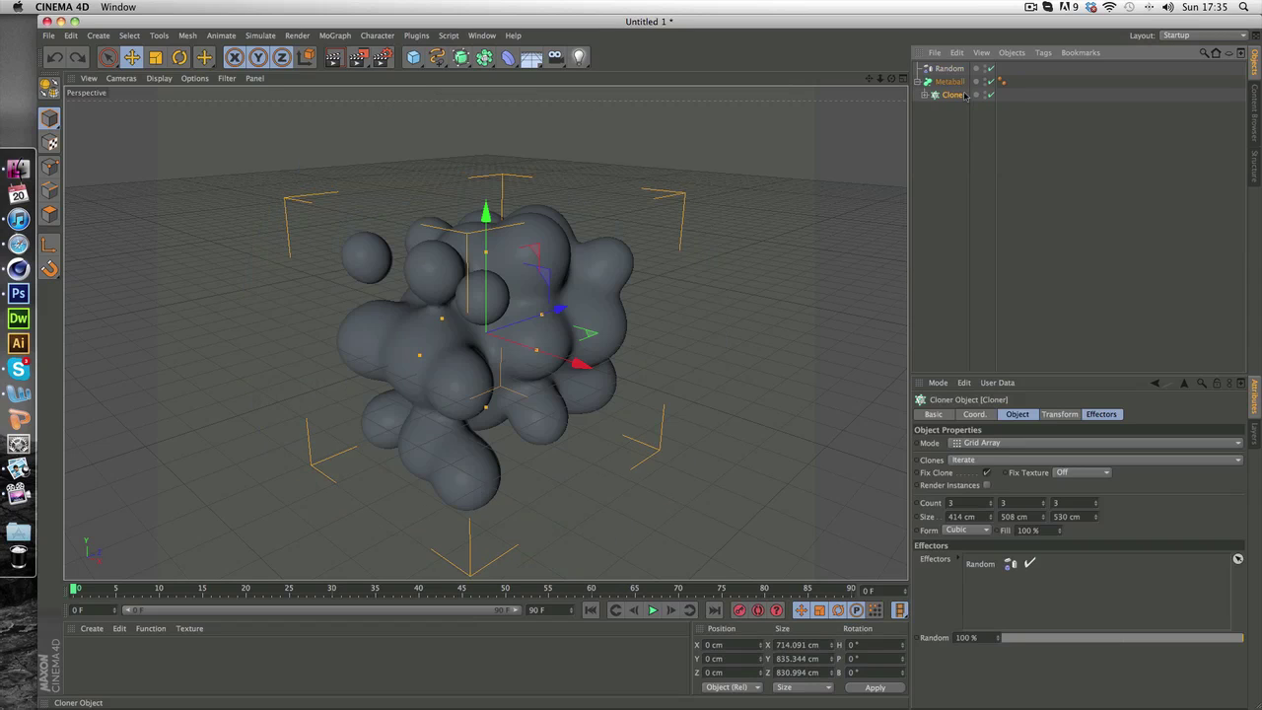
click(1044, 238)
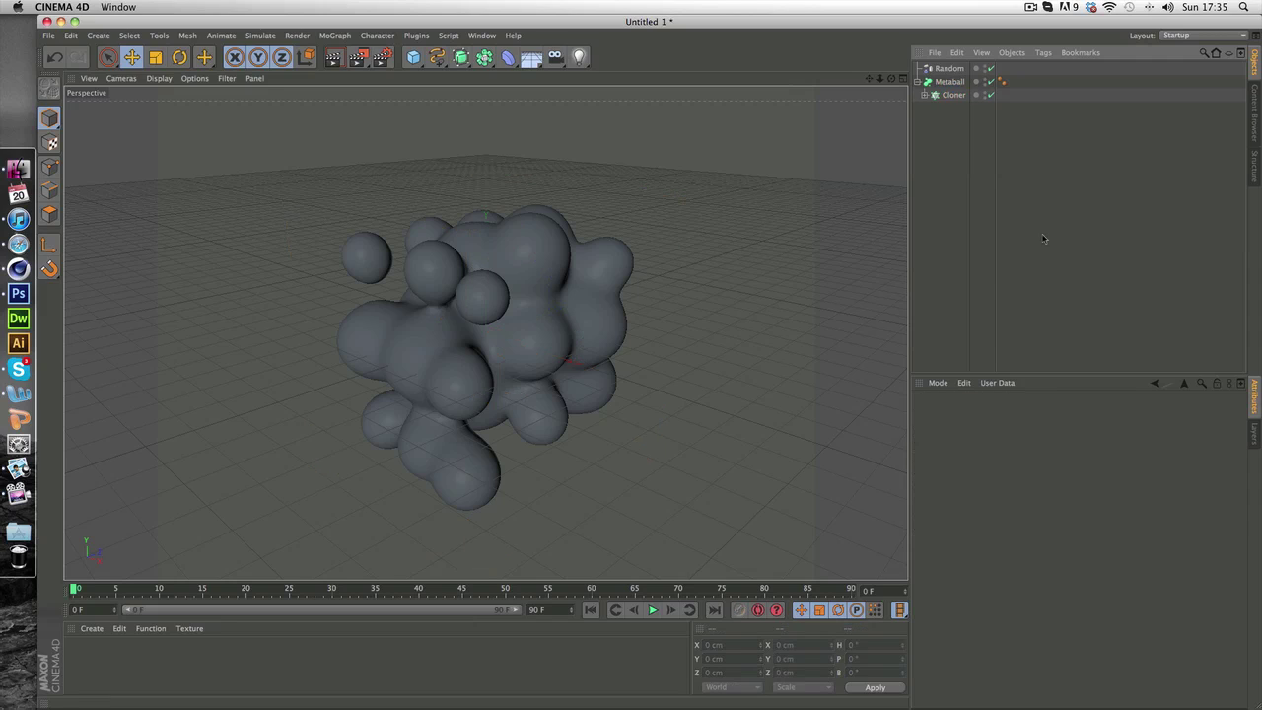